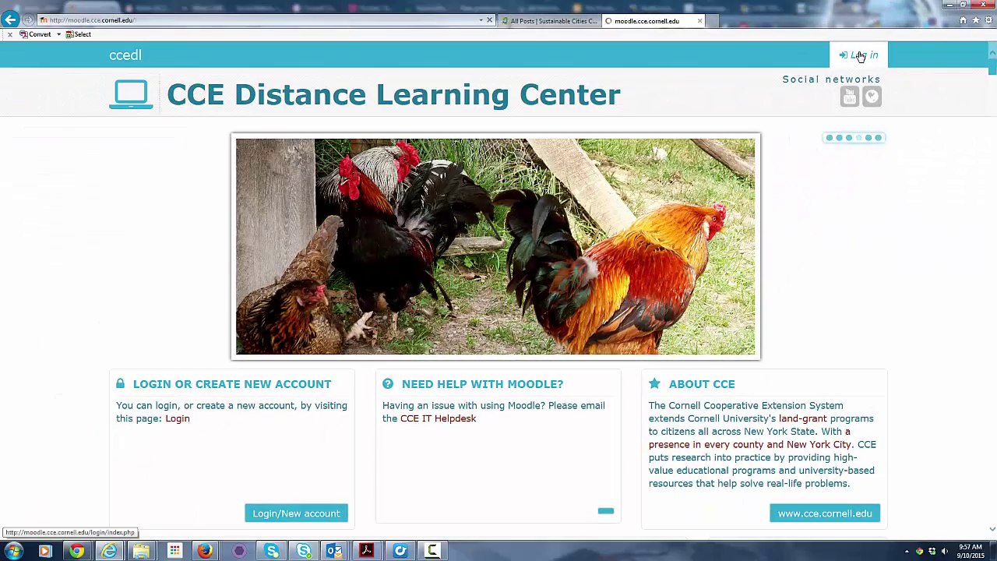
Go to the CCE Distance Learning Center login page from the site header's Log in link
left_click(859, 56)
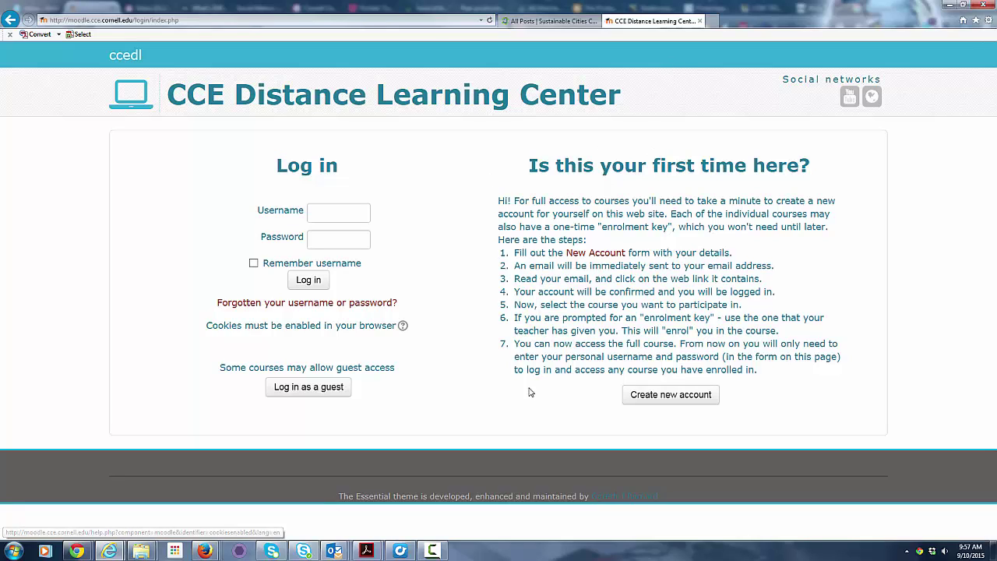
Open the Create new account form and begin filling in the username and sign-up details
left_click(676, 398)
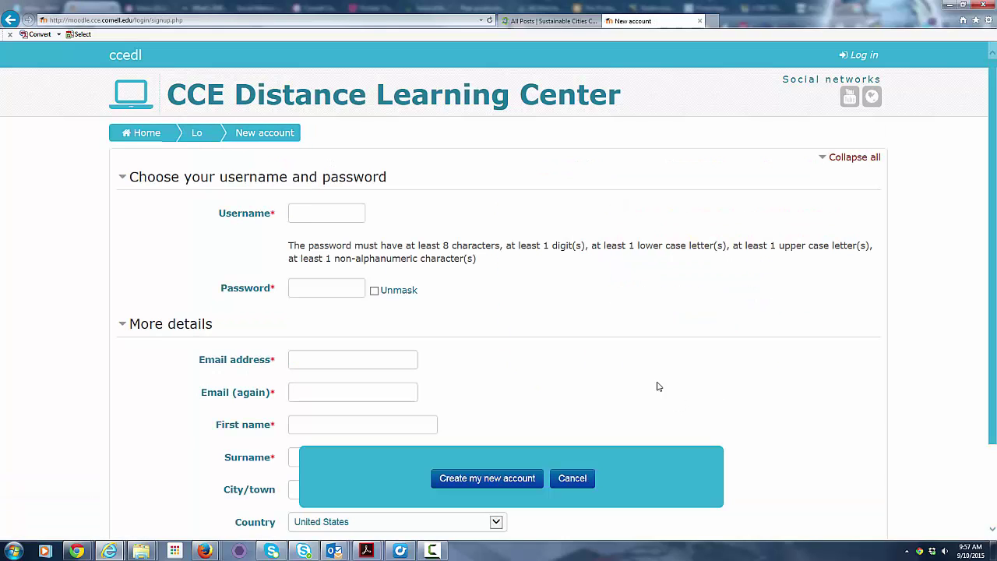
left_click(348, 210)
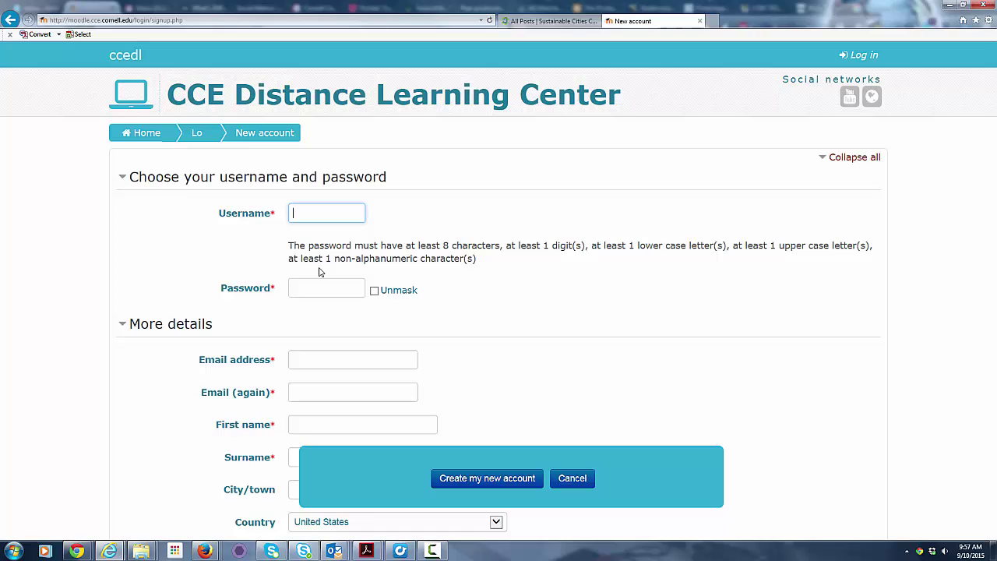
left_click(510, 300)
scroll(510, 301, "down", 3)
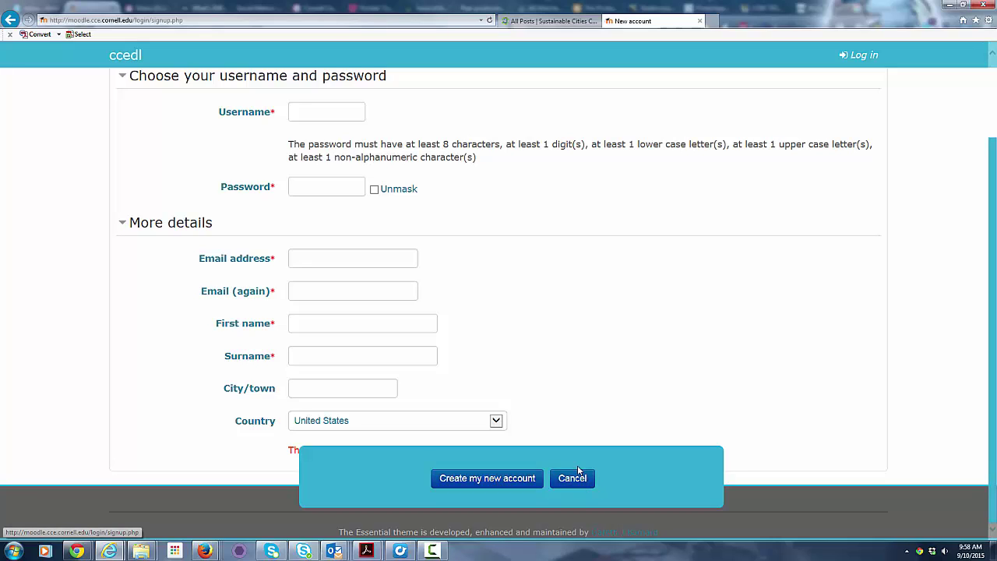
scroll(679, 274, "up", 3)
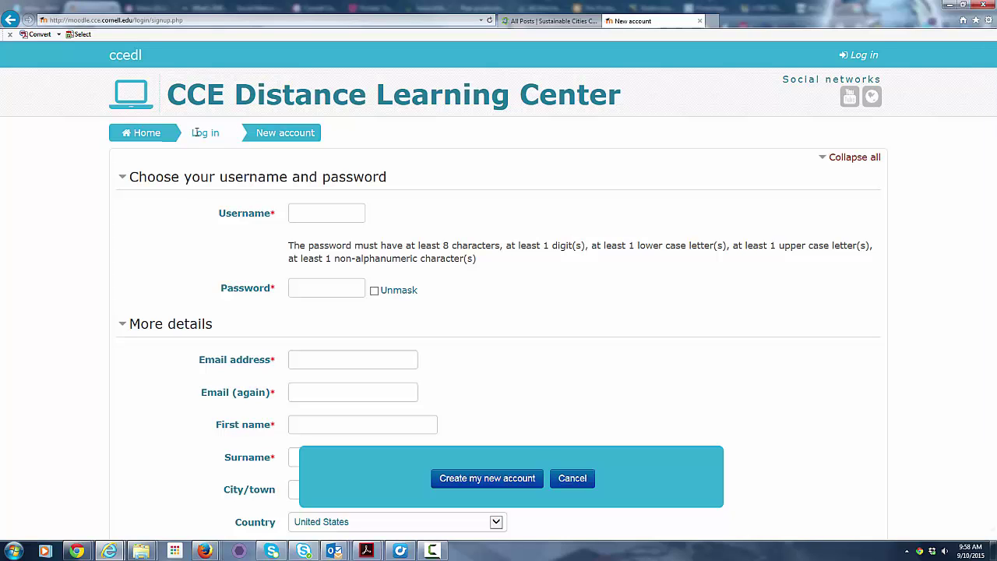
Sign in, then browse the account menu's Preferences to locate Edit profile
left_click(859, 54)
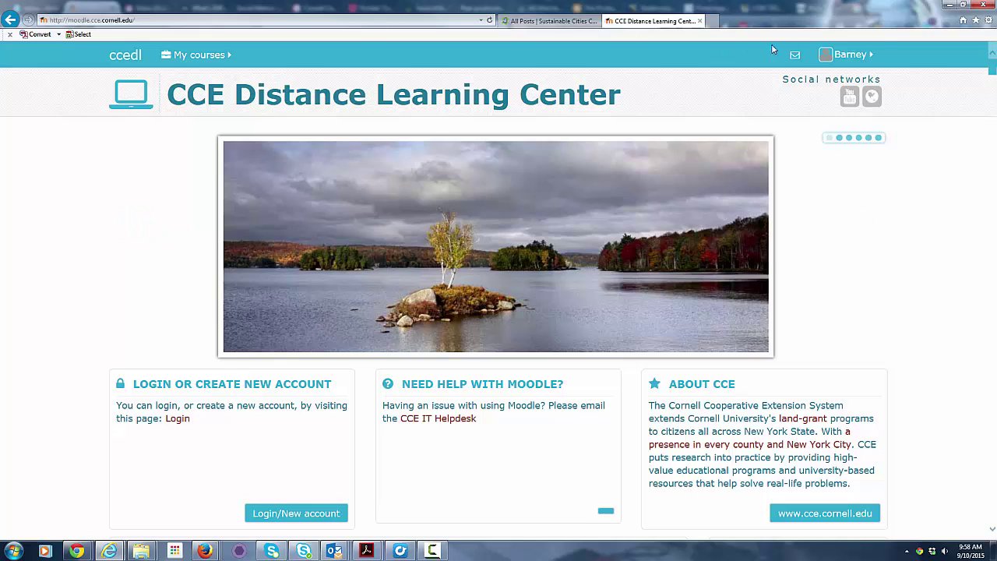
left_click(856, 55)
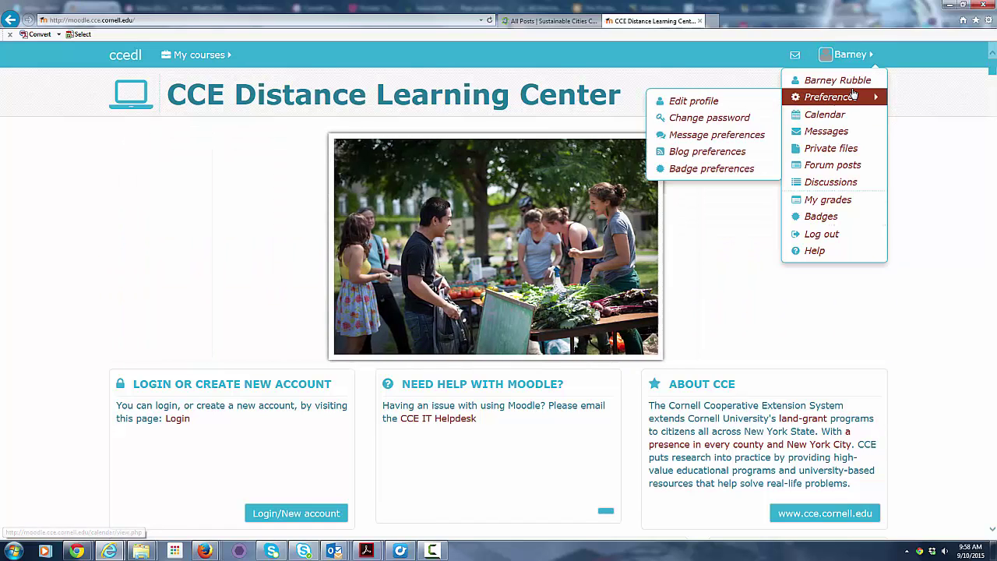
mouse_move(837, 98)
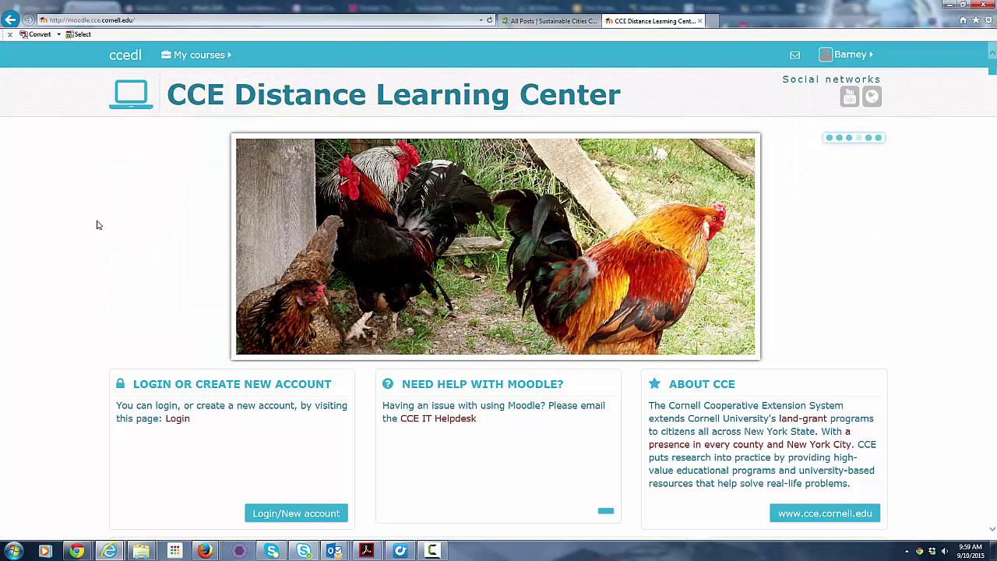
mouse_move(194, 59)
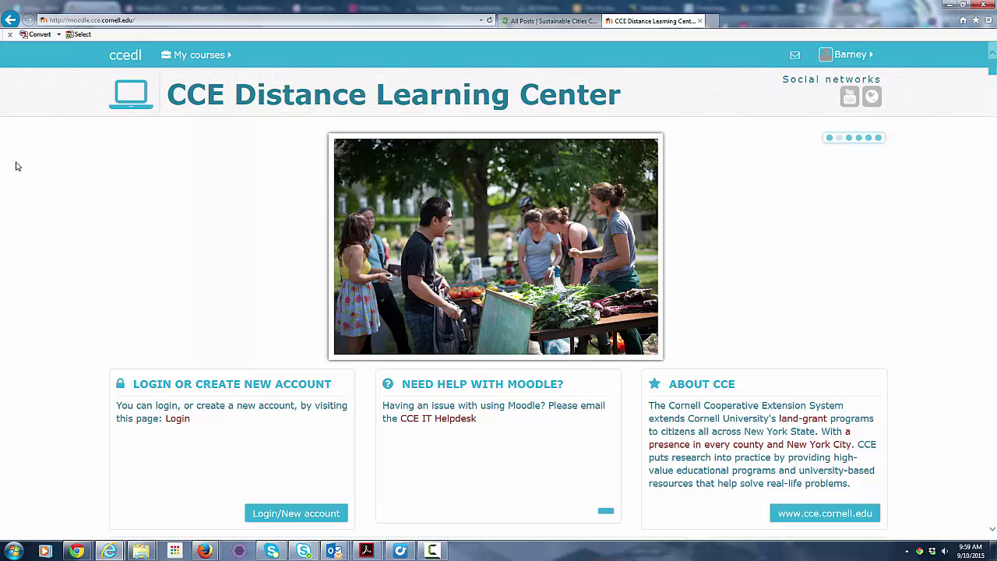
mouse_move(159, 61)
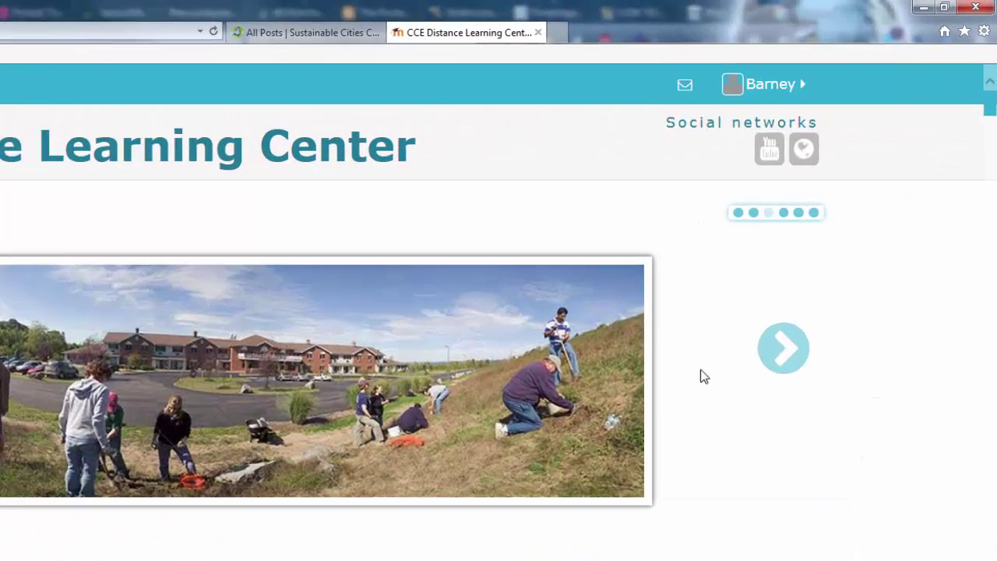
mouse_move(800, 94)
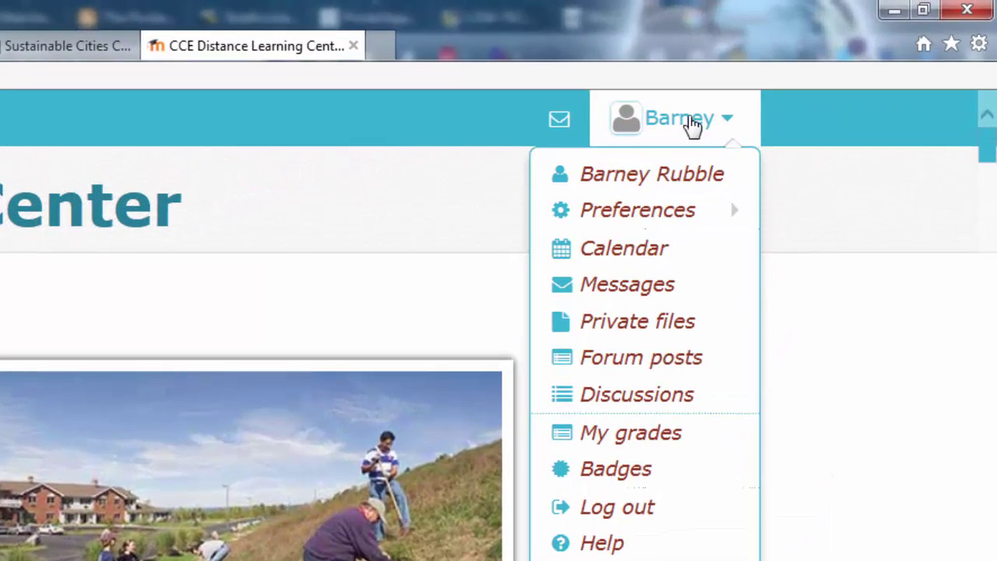
mouse_move(763, 156)
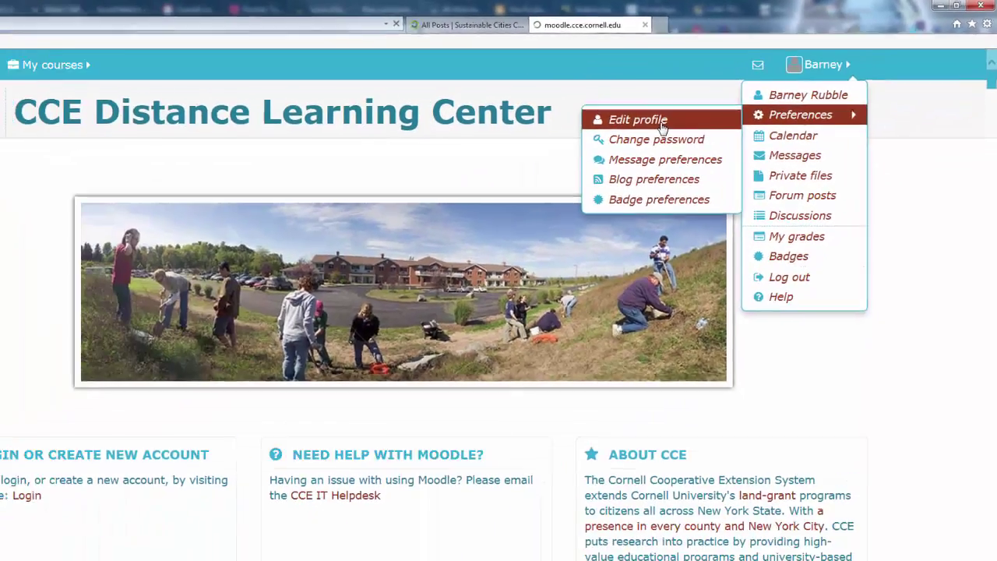
Open the Edit profile page and expand User picture to browse for a new picture
left_click(388, 230)
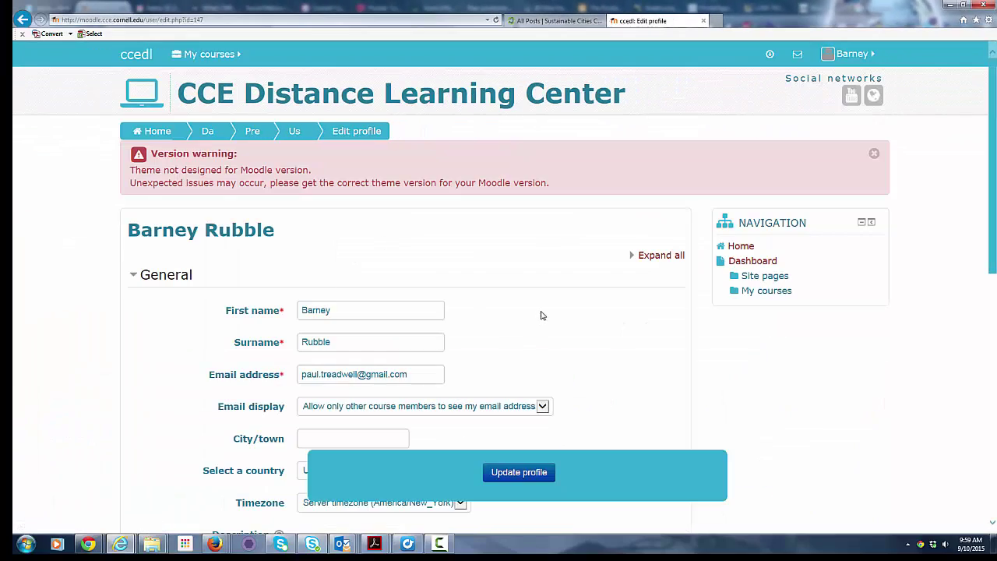
scroll(569, 300, "down", 1)
scroll(569, 300, "down", 5)
scroll(569, 300, "up", 1)
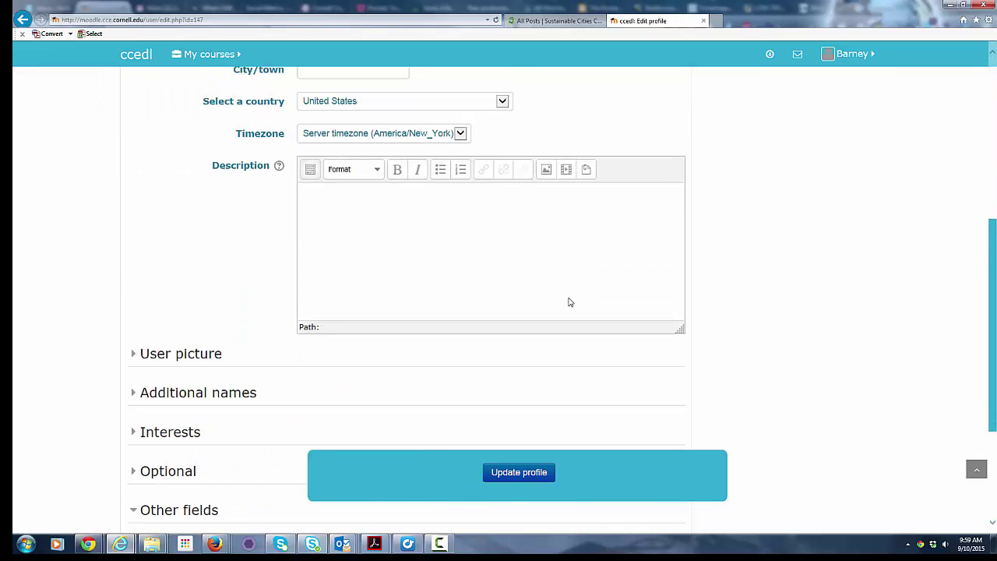
left_click(205, 356)
scroll(273, 351, "down", 5)
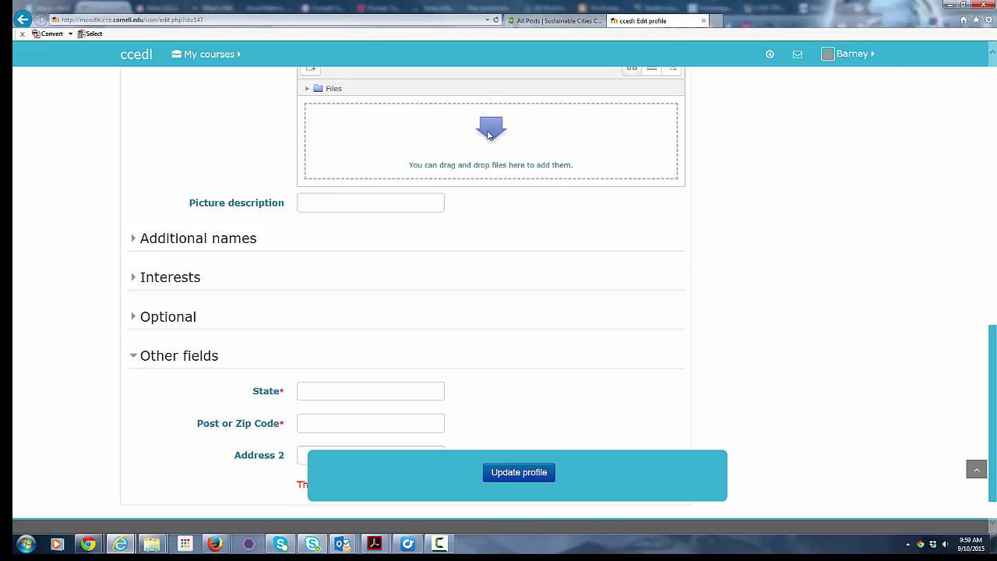
scroll(496, 146, "up", 1)
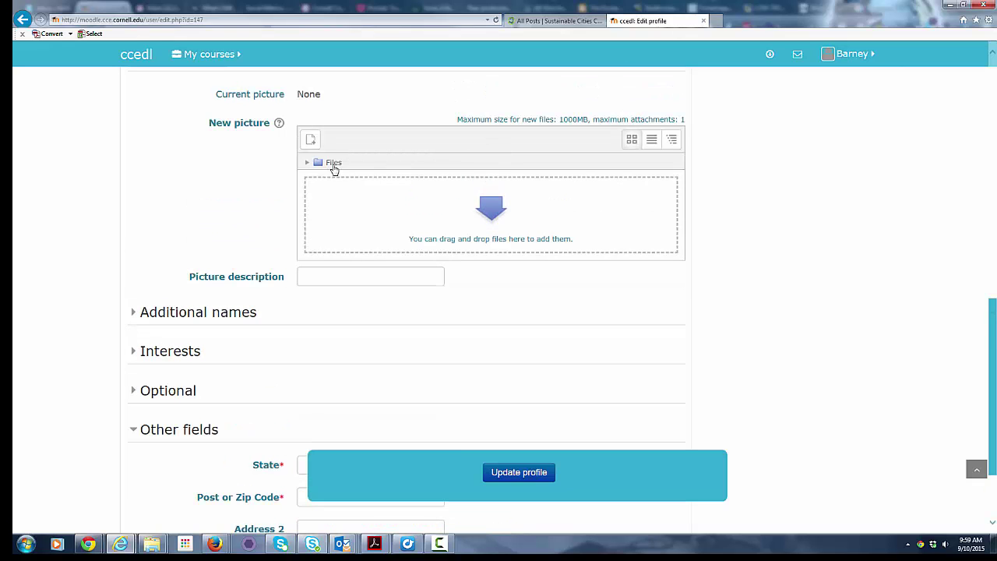
left_click(333, 165)
Expand the Interests section of the profile form and return to the top
left_click(160, 352)
scroll(369, 287, "down", 2)
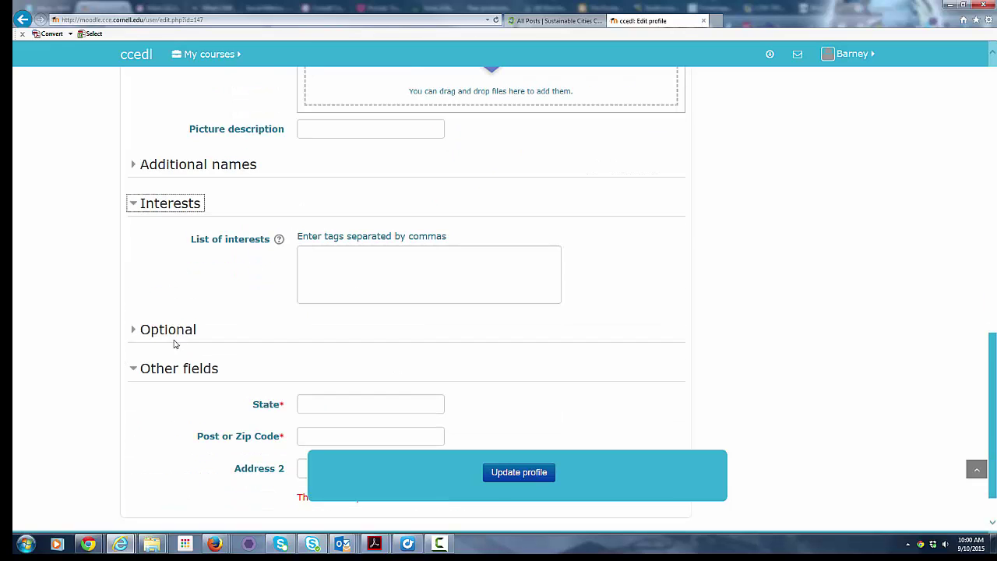
scroll(193, 320, "down", 1)
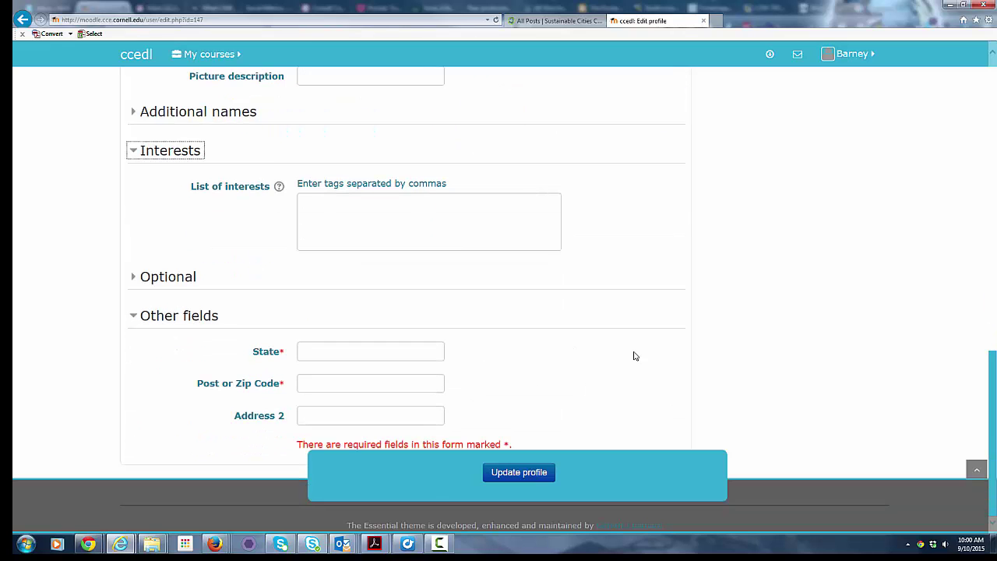
scroll(637, 353, "up", 10)
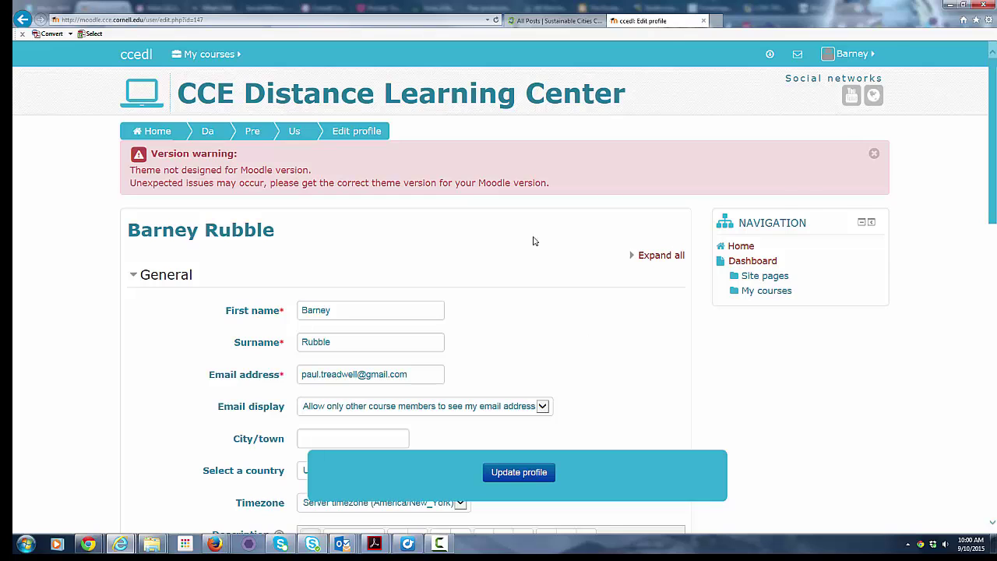
Try going to the user's profile page, but choose to stay on Edit profile
left_click(871, 53)
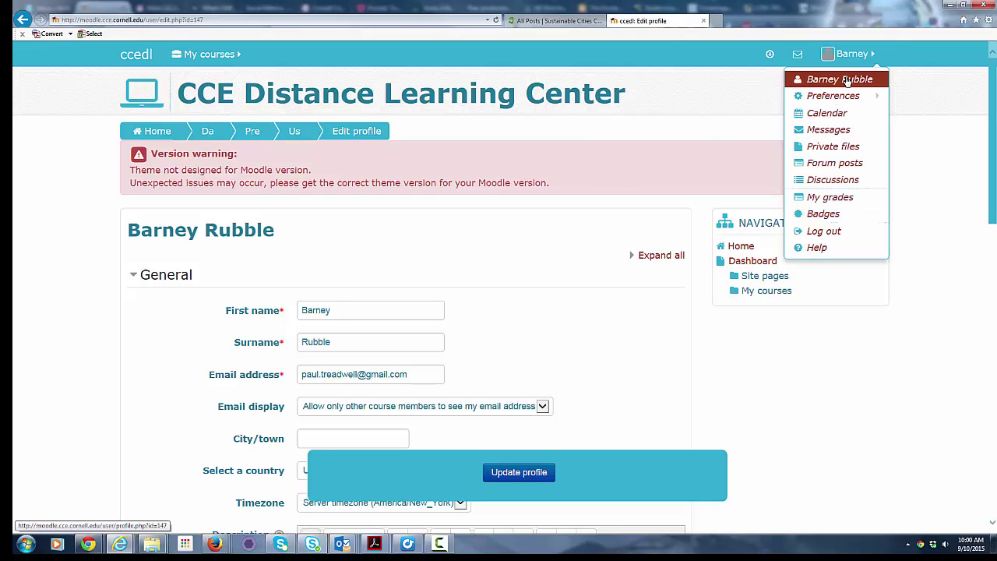
left_click(847, 81)
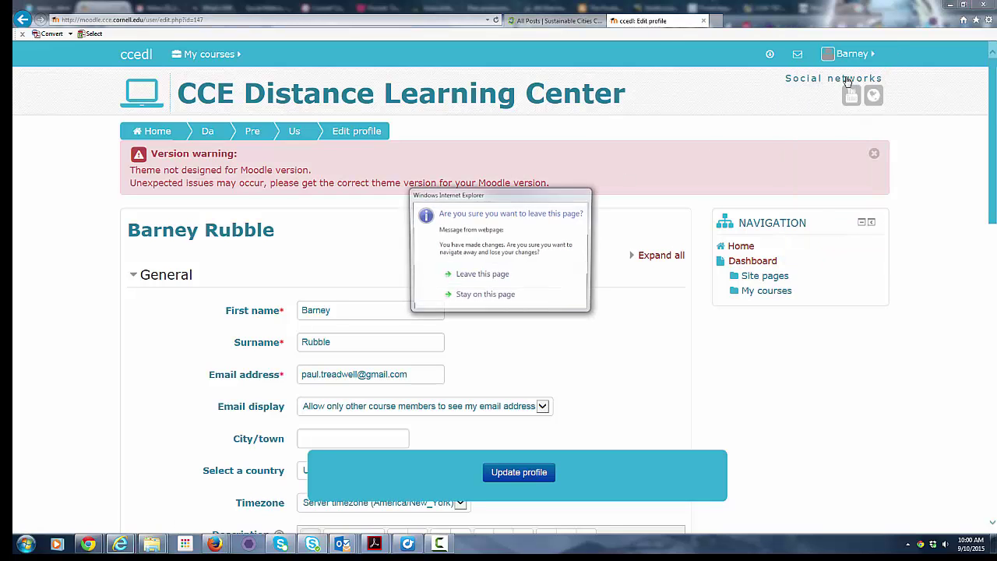
left_click(476, 300)
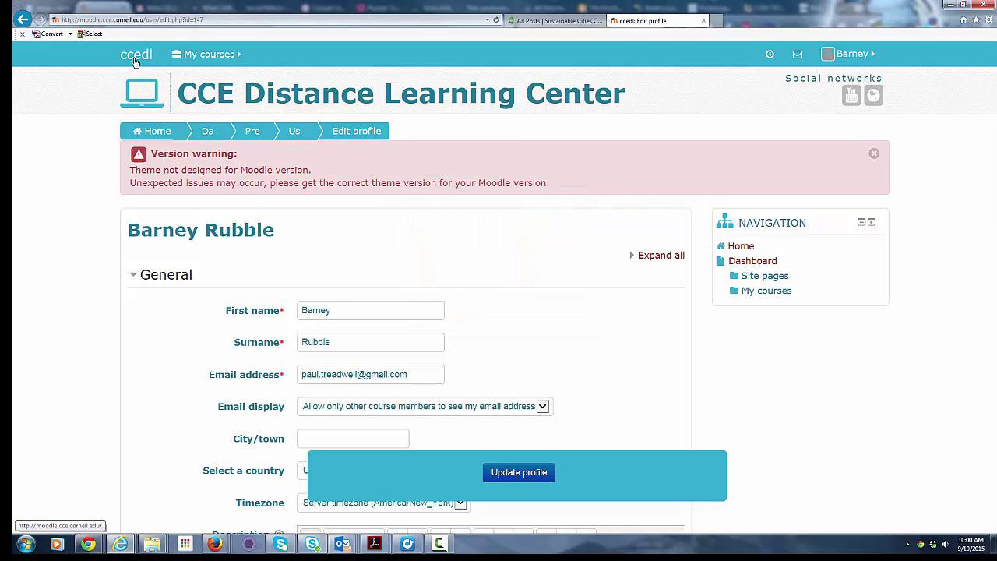
Open 'Creating online courses with Moodle' from My courses, leaving the unsaved profile
left_click(191, 53)
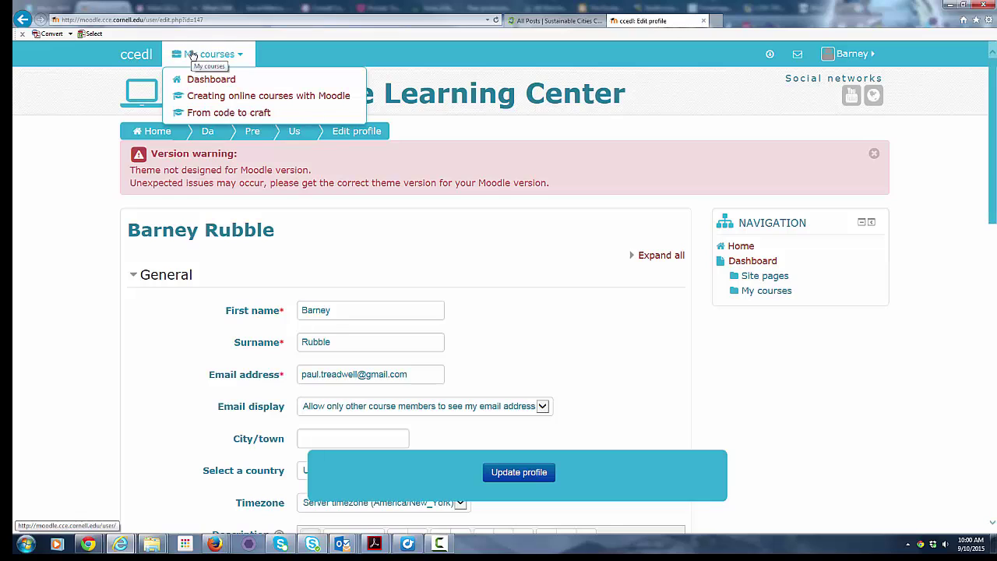
left_click(193, 54)
left_click(197, 51)
left_click(221, 57)
left_click(210, 54)
left_click(208, 96)
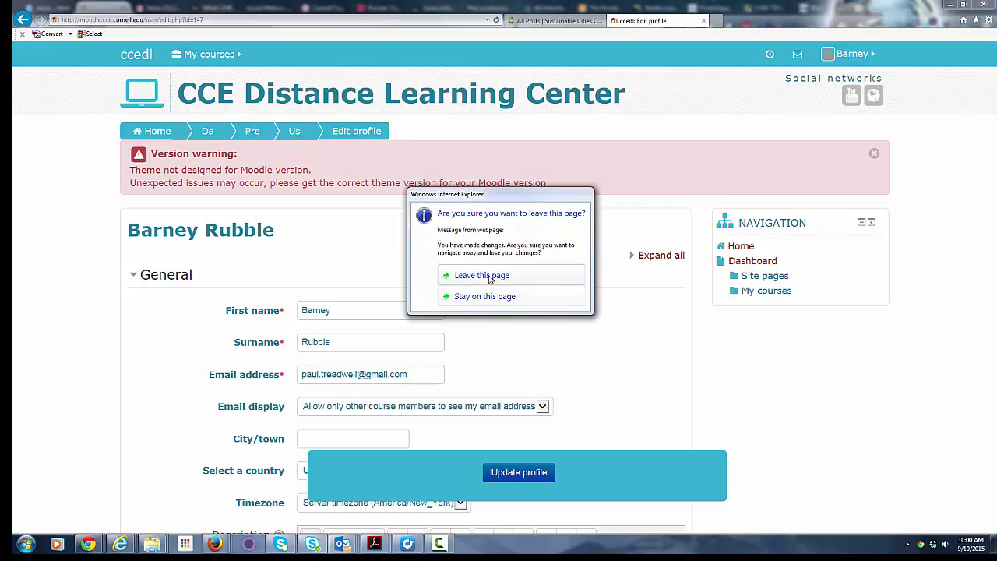
left_click(490, 277)
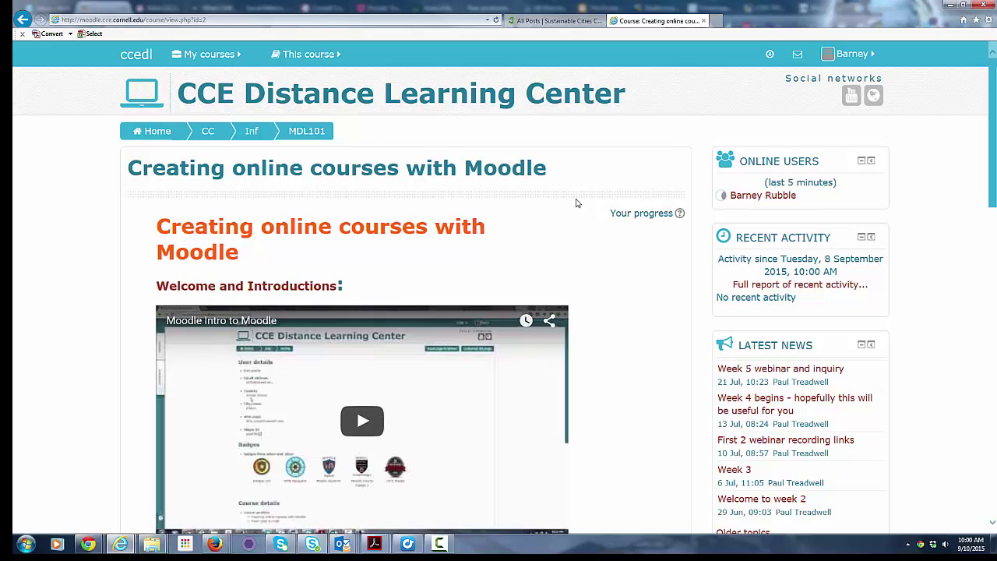
scroll(603, 164, "down", 1)
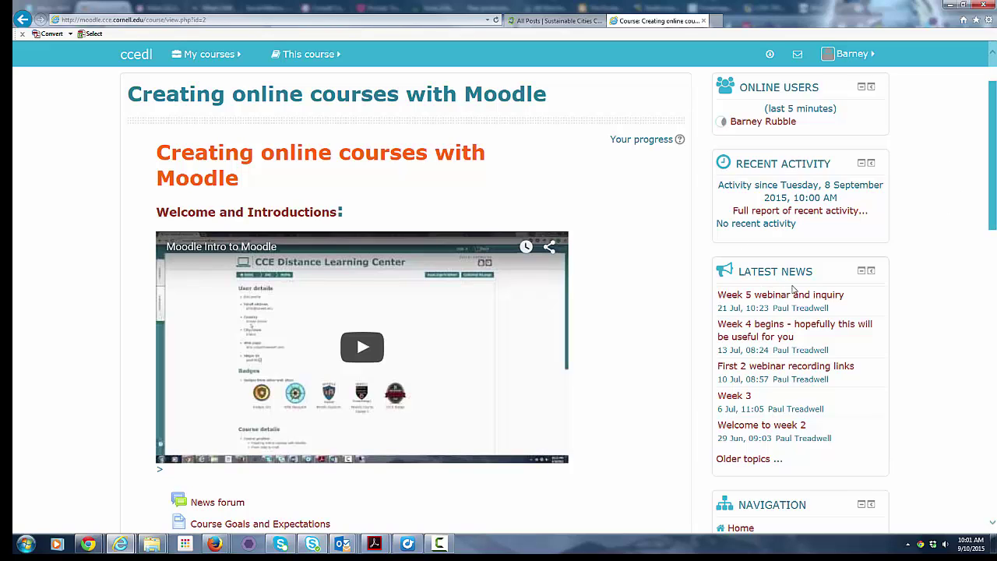
scroll(933, 272, "down", 3)
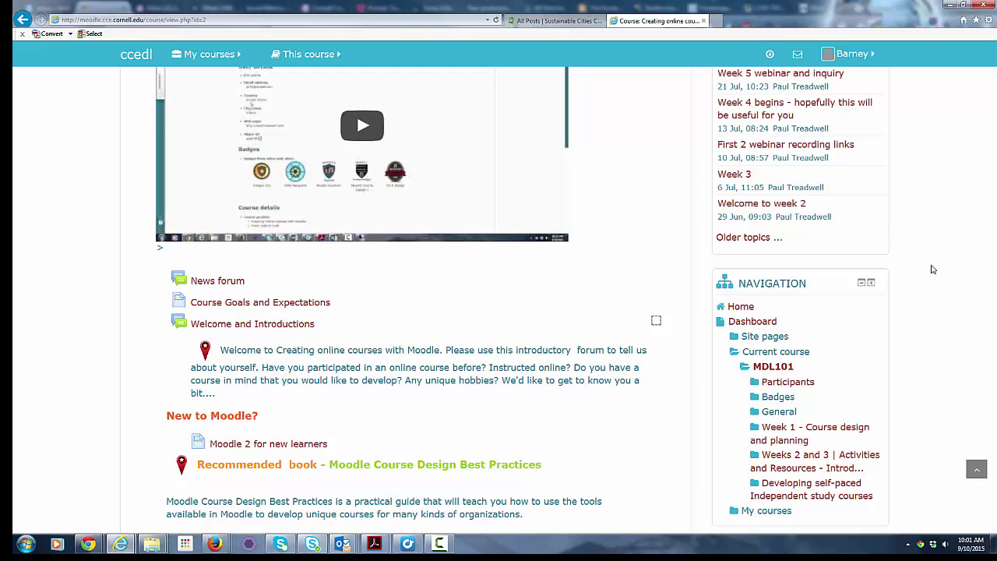
scroll(933, 269, "up", 4)
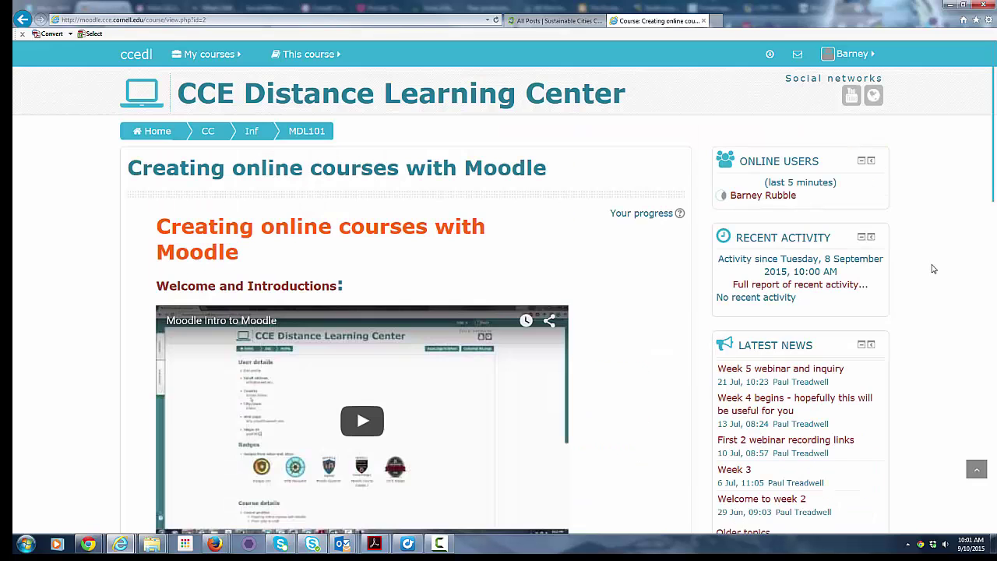
left_click(767, 367)
scroll(549, 251, "down", 2)
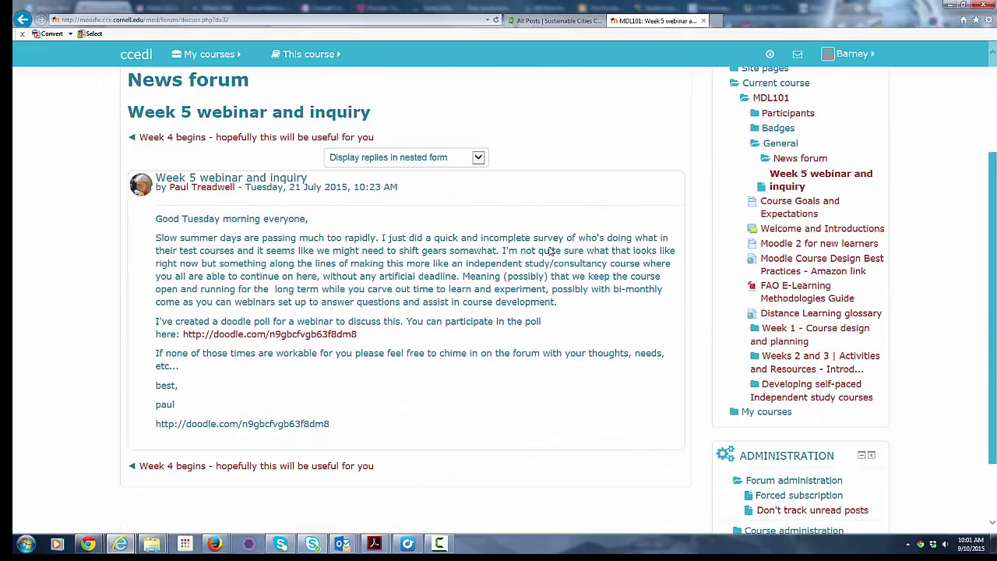
scroll(556, 247, "down", 1)
scroll(562, 239, "up", 3)
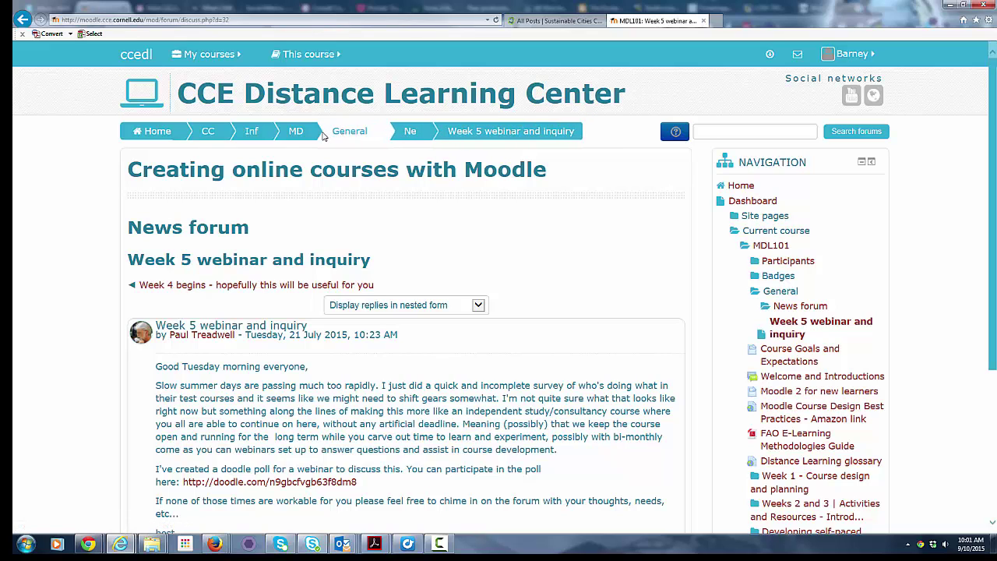
left_click(298, 134)
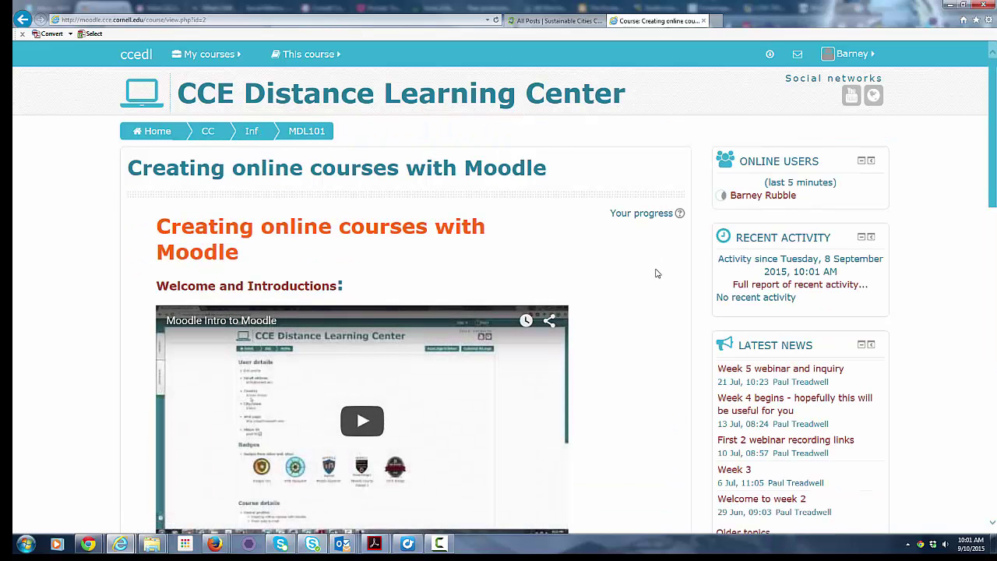
scroll(655, 272, "down", 3)
scroll(656, 271, "down", 6)
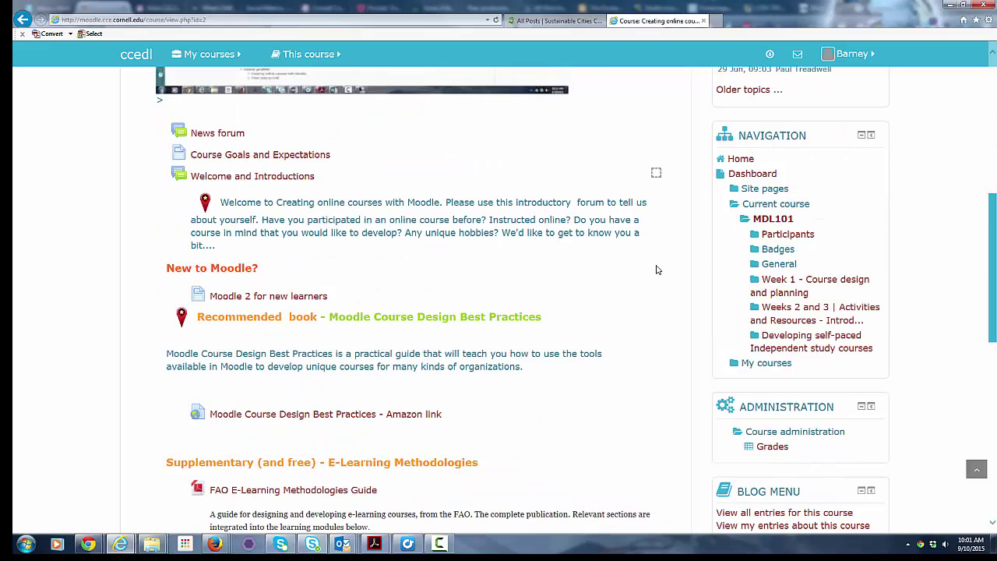
scroll(656, 269, "down", 9)
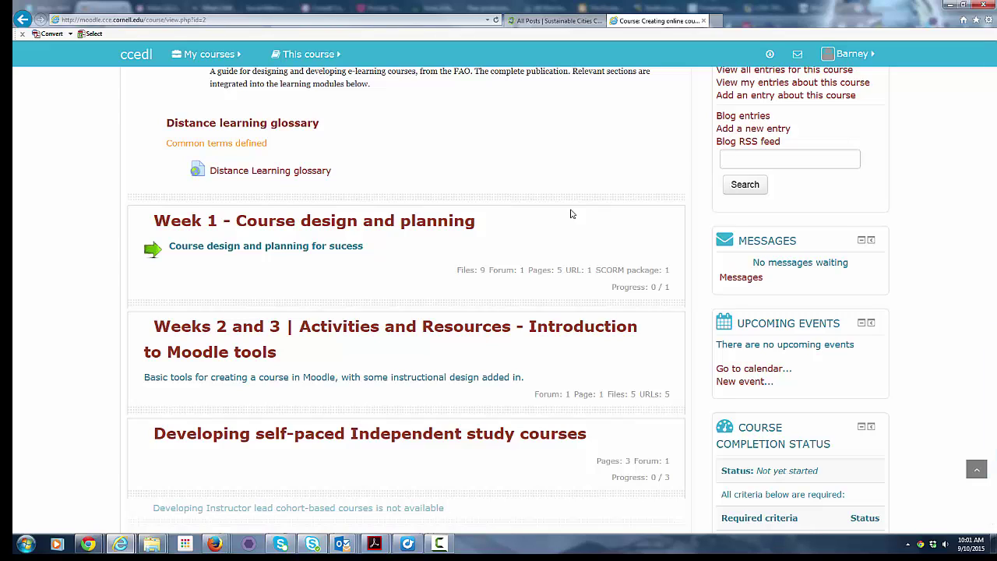
left_click(377, 223)
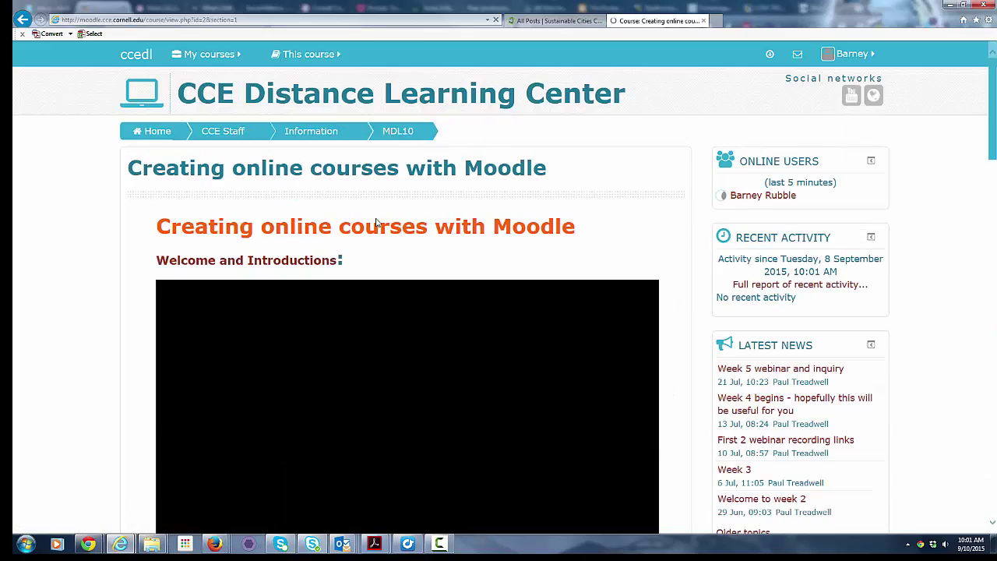
scroll(524, 193, "down", 10)
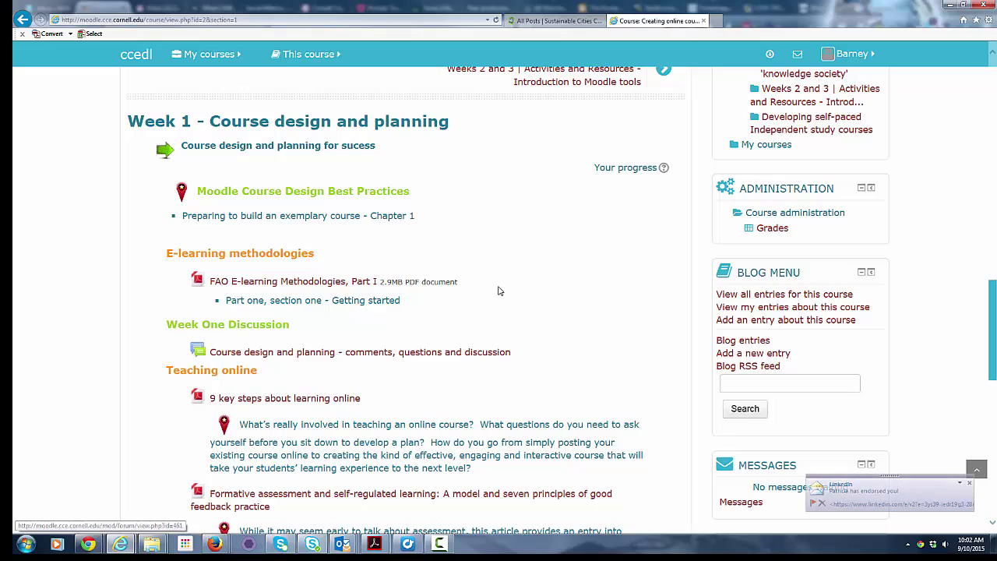
scroll(496, 276, "up", 1)
key("alt+Left")
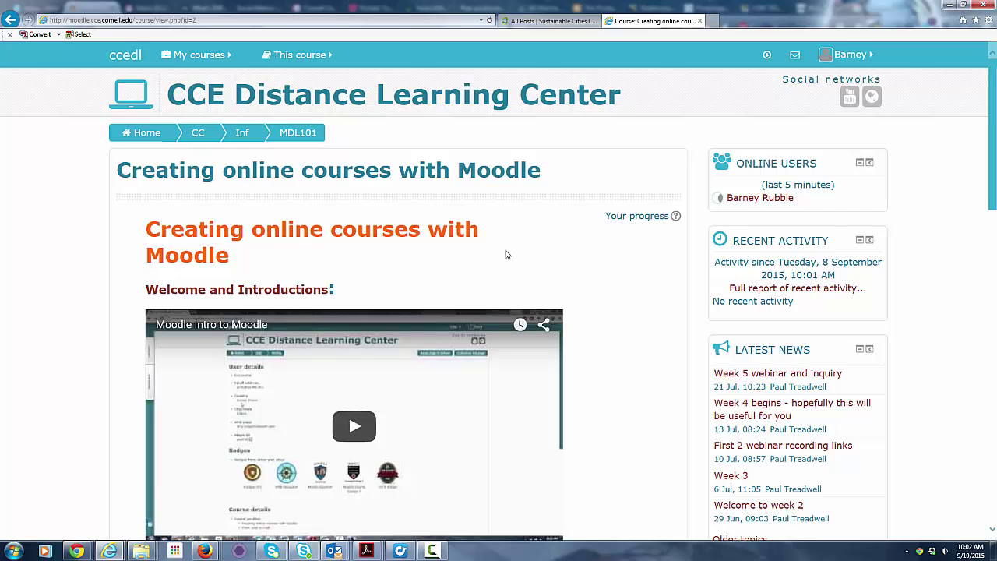
scroll(506, 254, "down", 2)
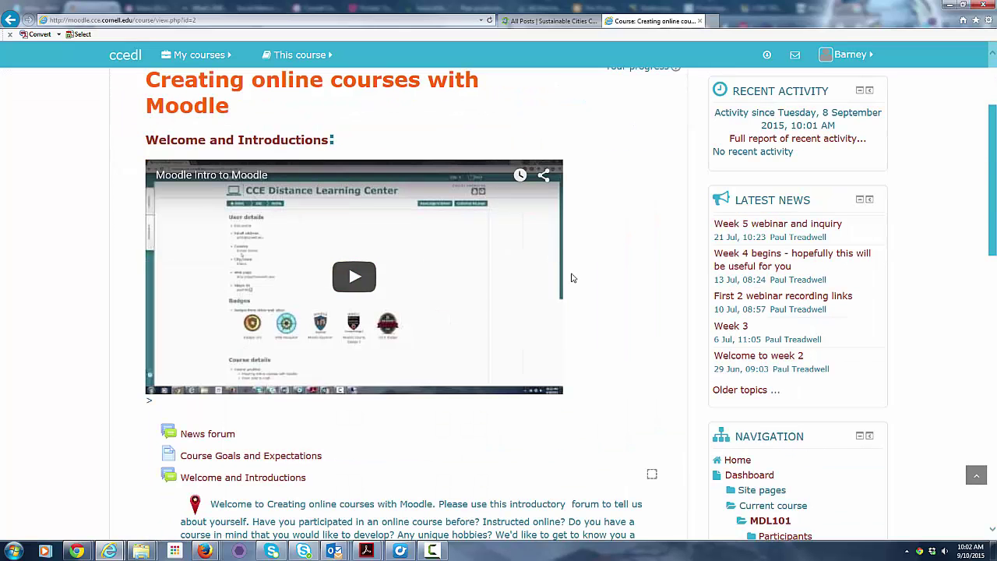
scroll(591, 268, "down", 2)
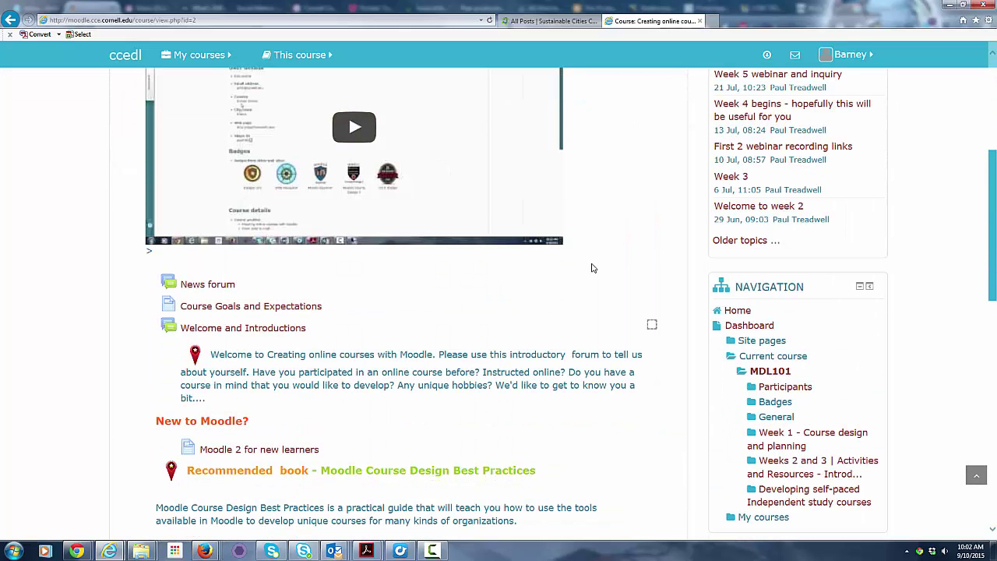
Open the Welcome and Introductions forum and start a new discussion topic
left_click(260, 330)
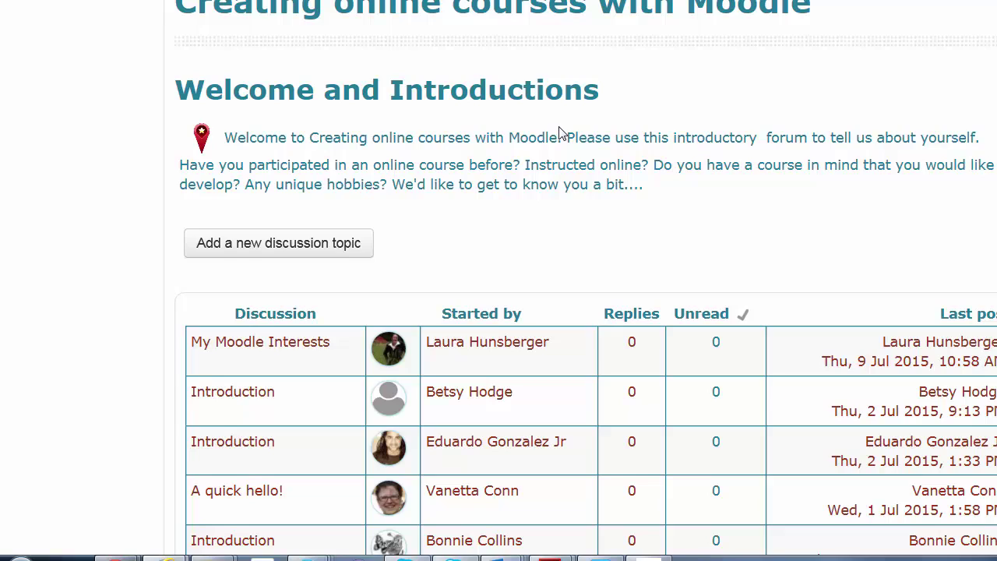
left_click(274, 246)
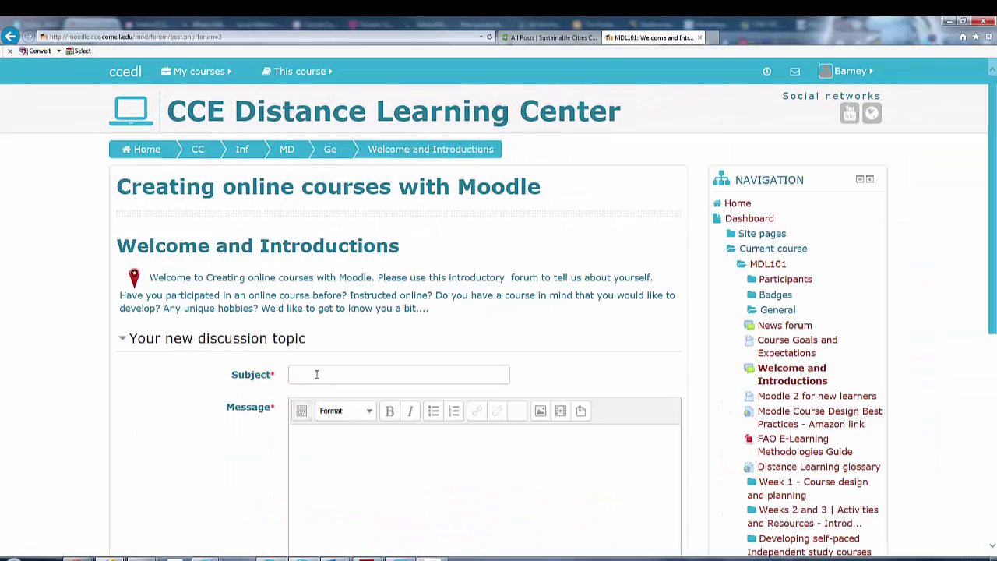
Enter a greeting subject and the message 'Here is my message. I'm cool talk to me.'
left_click(319, 373)
type("Hello I'm Barney")
left_click(360, 446)
scroll(359, 445, "down", 3)
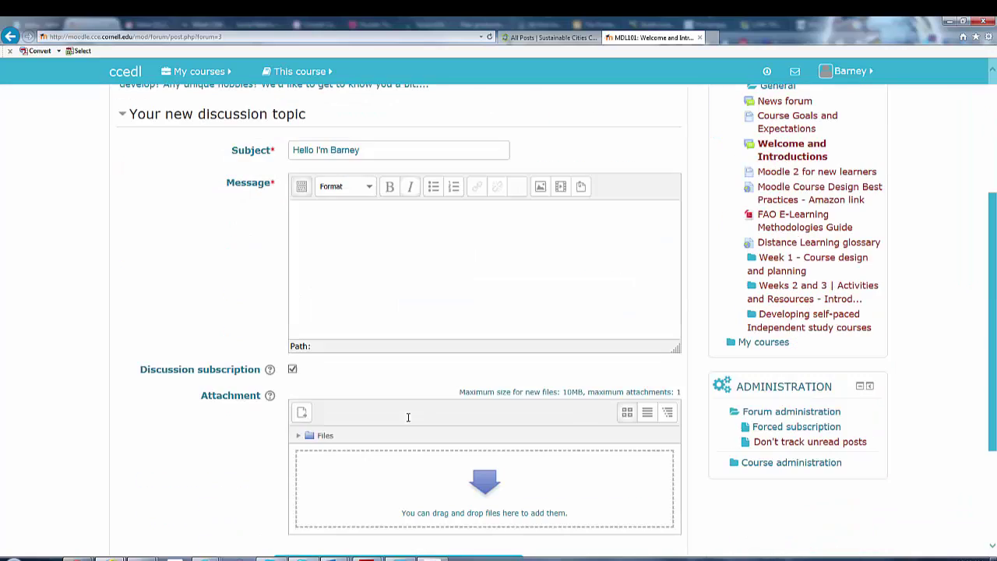
type("Here is my message. I'm cool talk to me.")
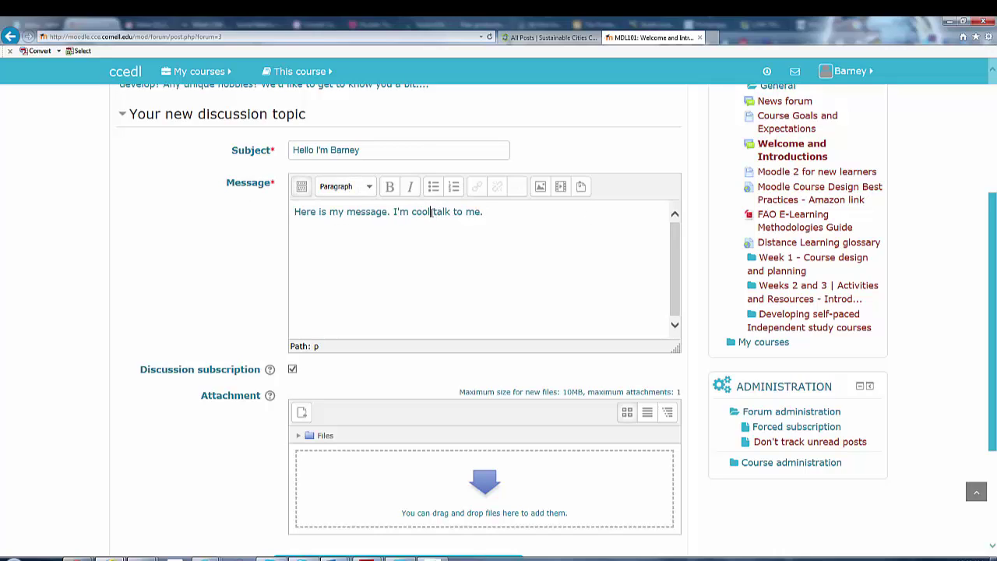
Make the word 'cool' in the message bold and italic
left_click_drag(433, 212, 413, 215)
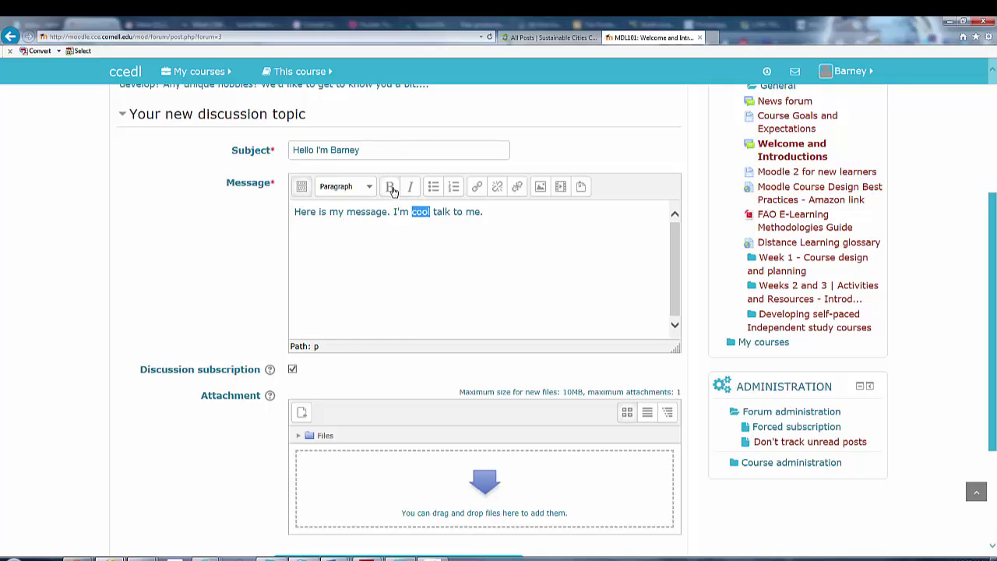
left_click(389, 187)
left_click(410, 187)
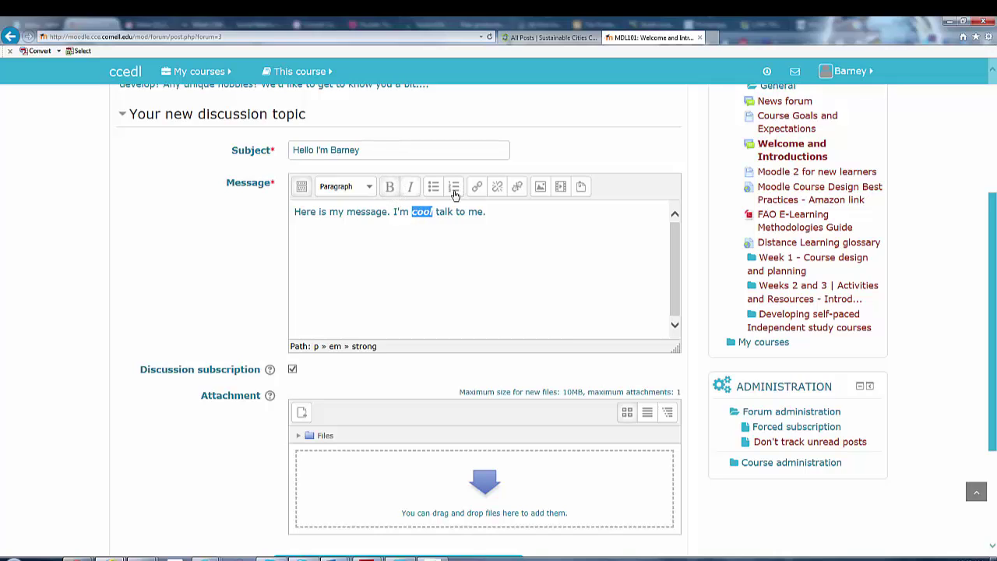
left_click(492, 216)
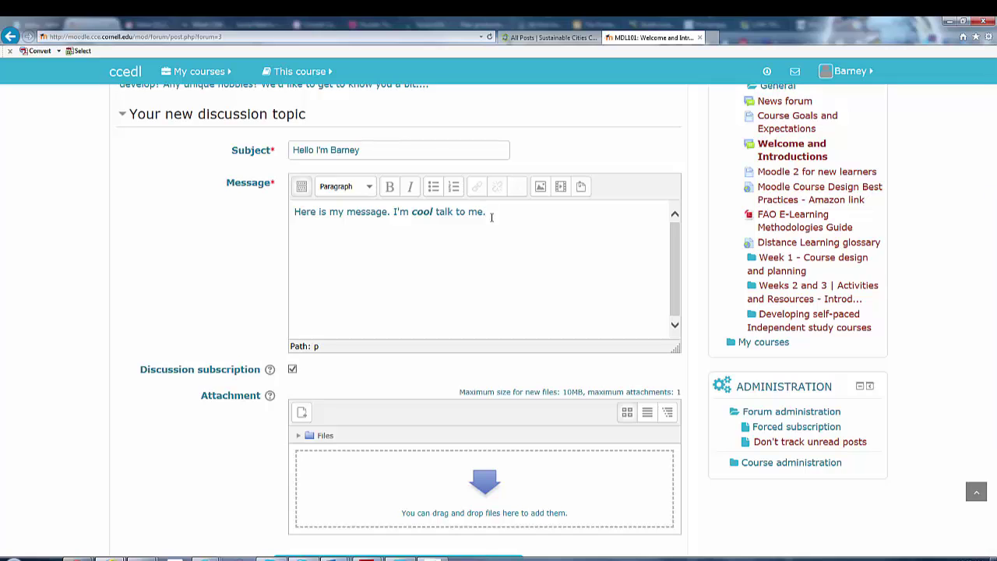
scroll(222, 304, "down", 1)
mouse_move(270, 299)
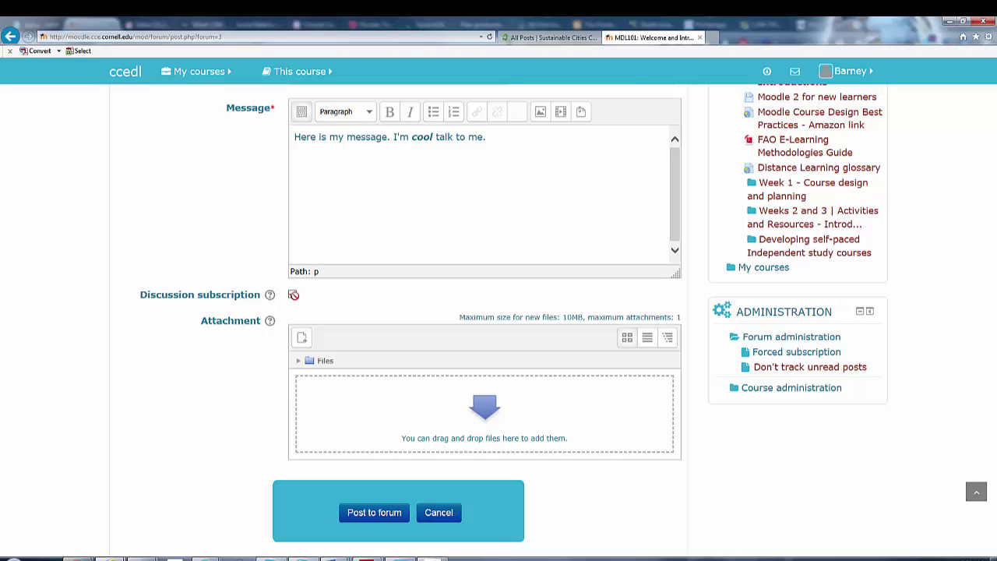
Keep the discussion subscription ticked and post the introduction topic to the forum
left_click(294, 294)
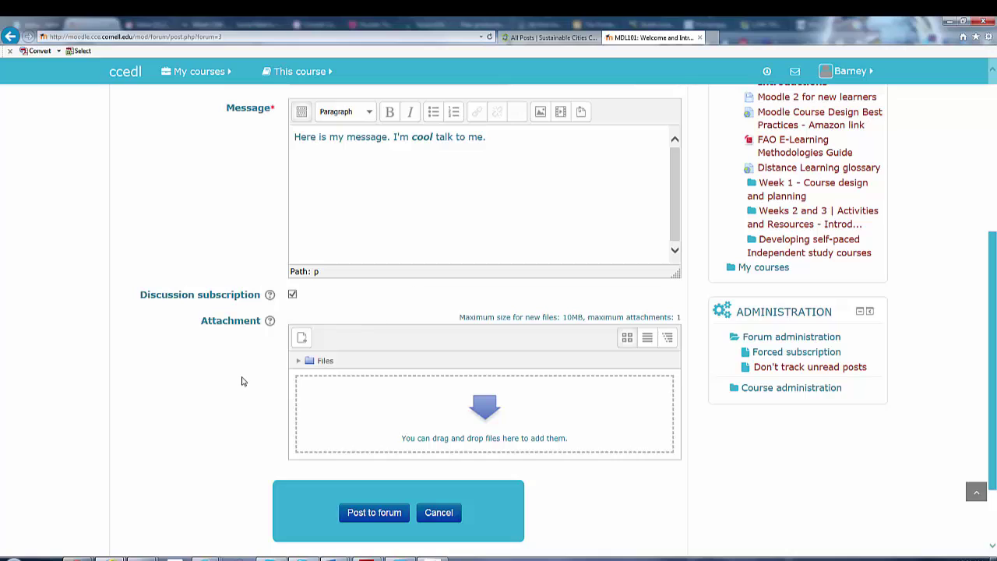
scroll(226, 372, "down", 3)
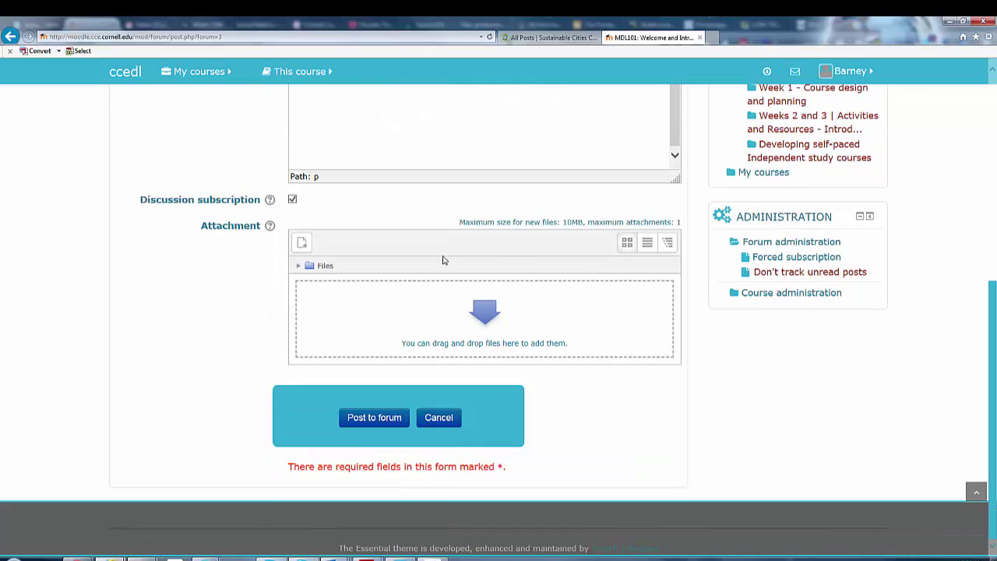
left_click(374, 418)
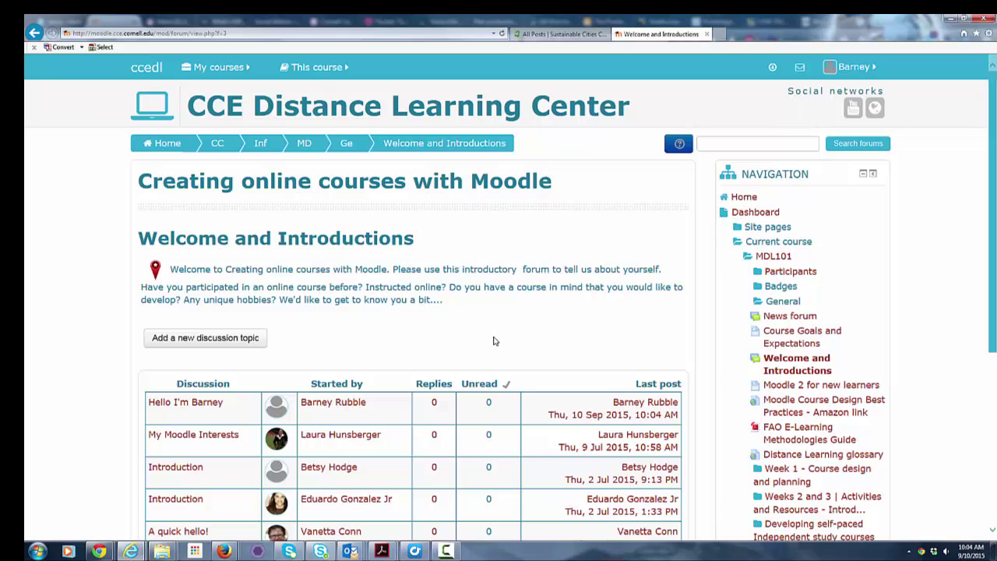
Open the introduction discussion, edit it to append 'This is neat.', and view the display-mode choices
scroll(610, 322, "down", 2)
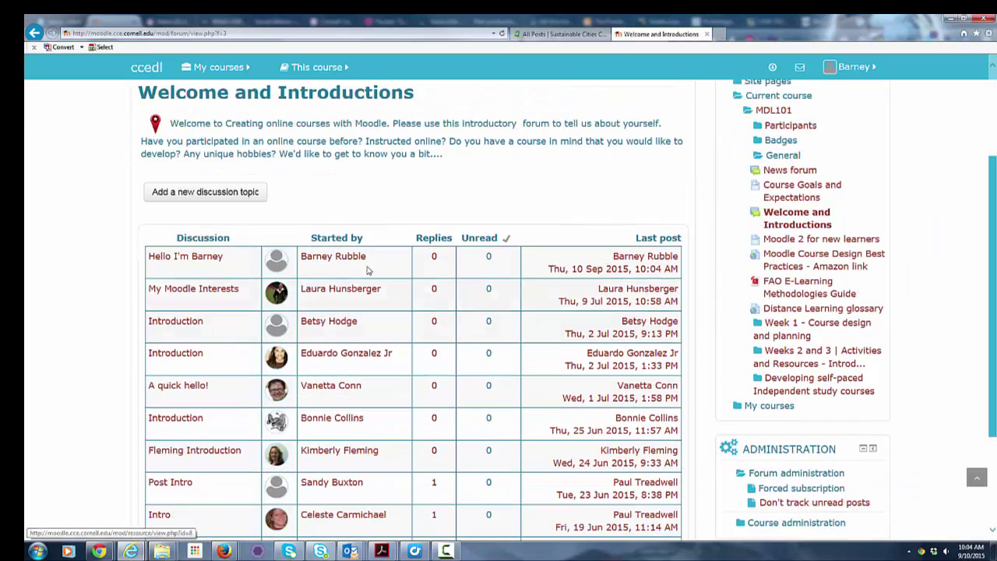
left_click(184, 260)
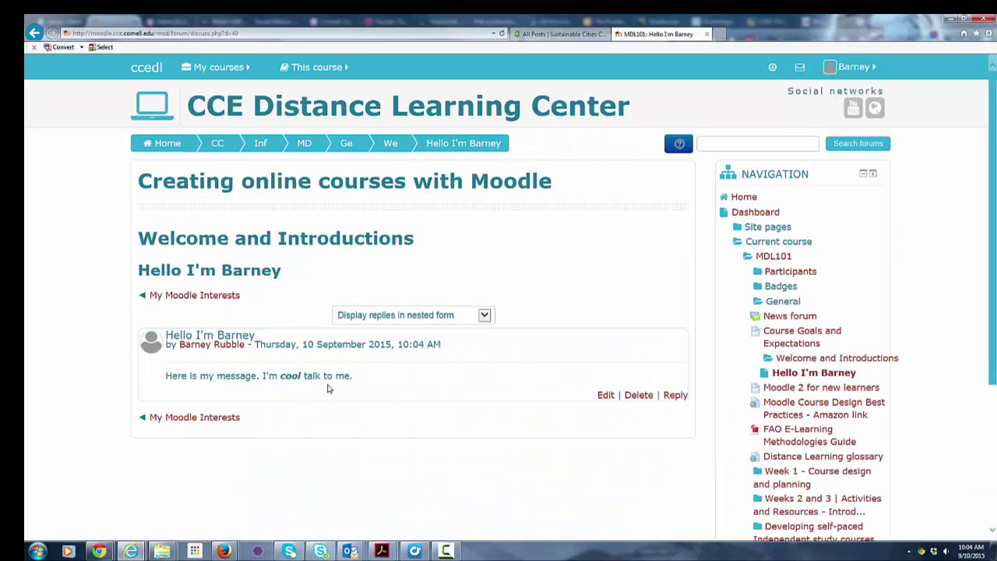
left_click(605, 395)
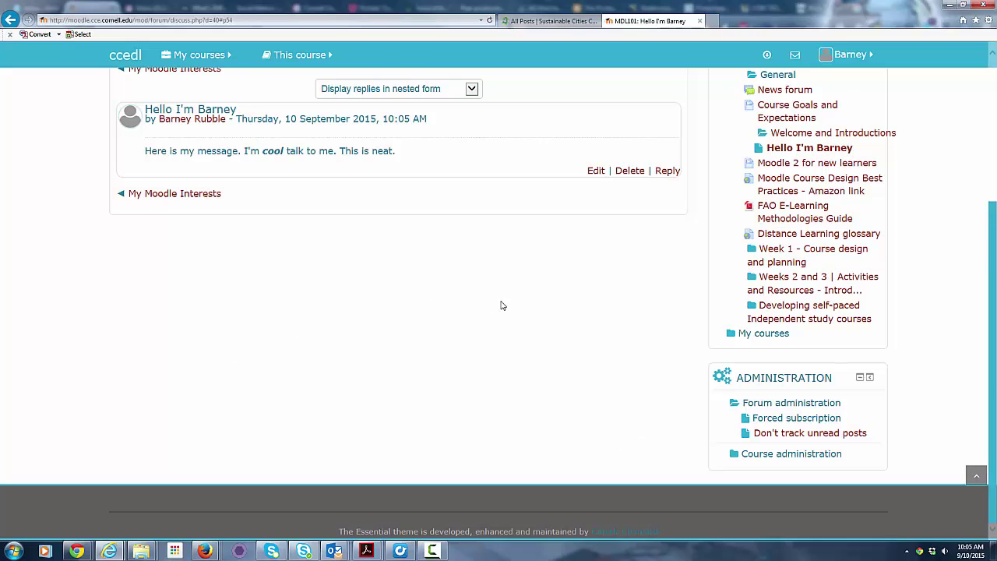
scroll(501, 305, "up", 3)
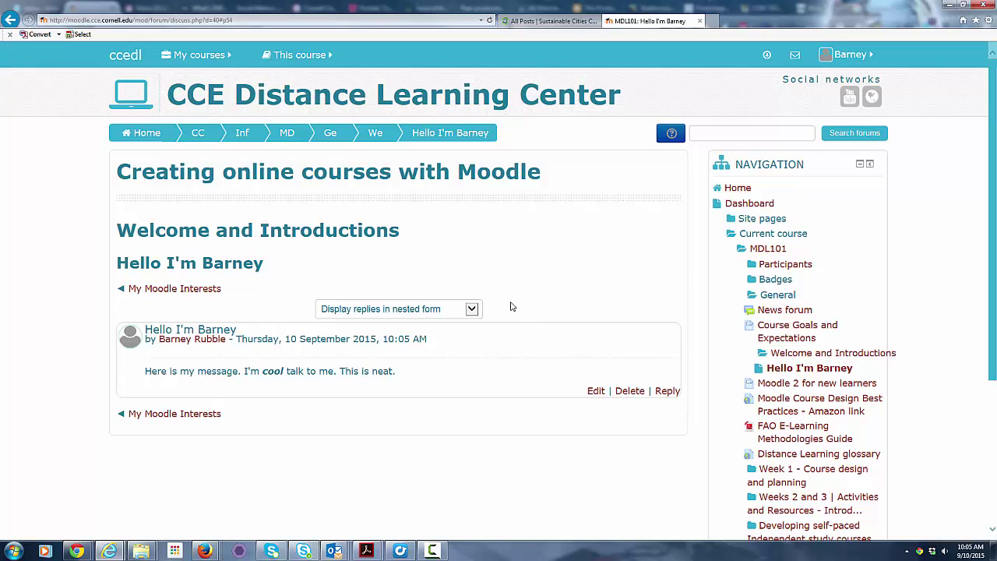
left_click(473, 310)
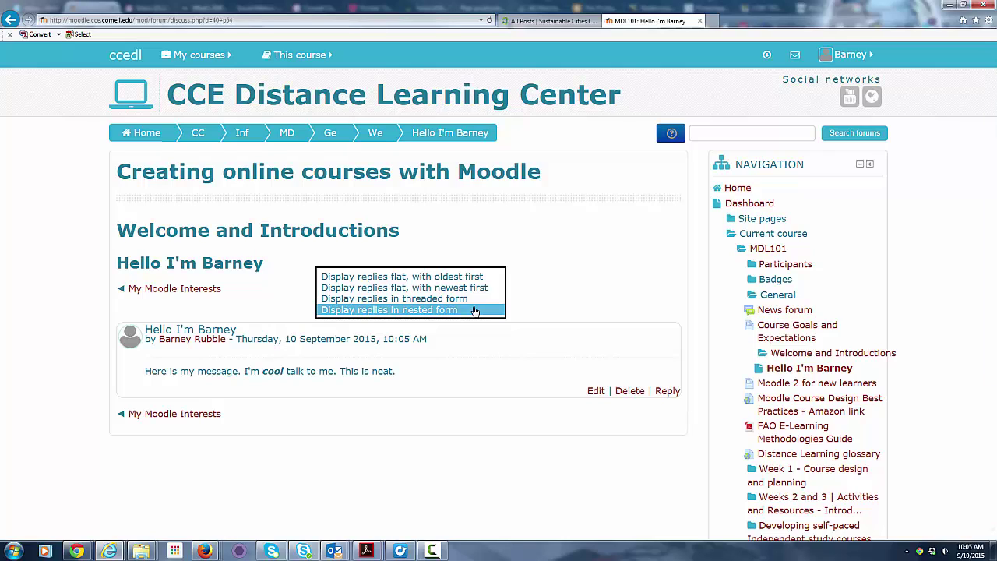
Post the reply 'This is a reply.' under the introduction post and continue to the thread
left_click(558, 303)
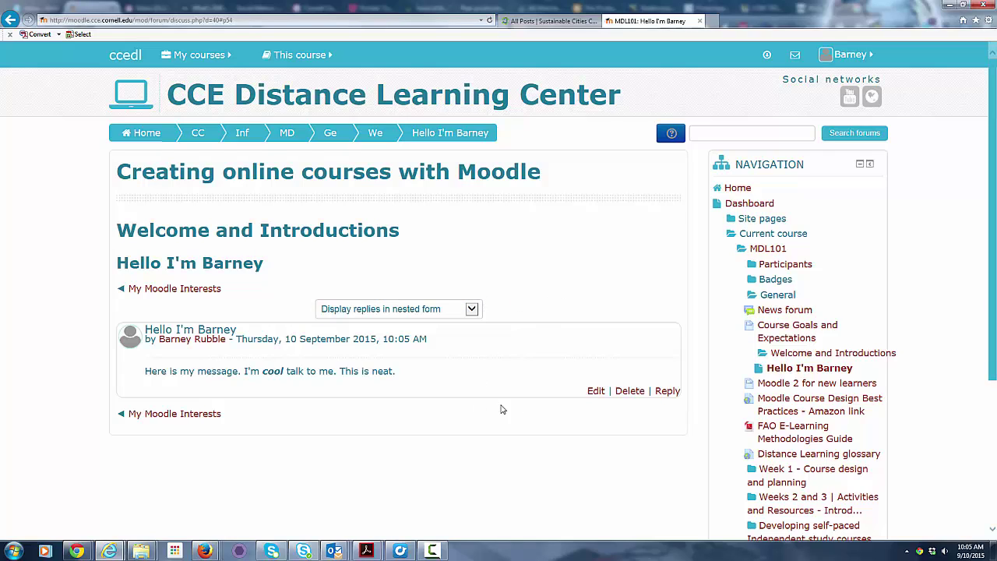
left_click(663, 394)
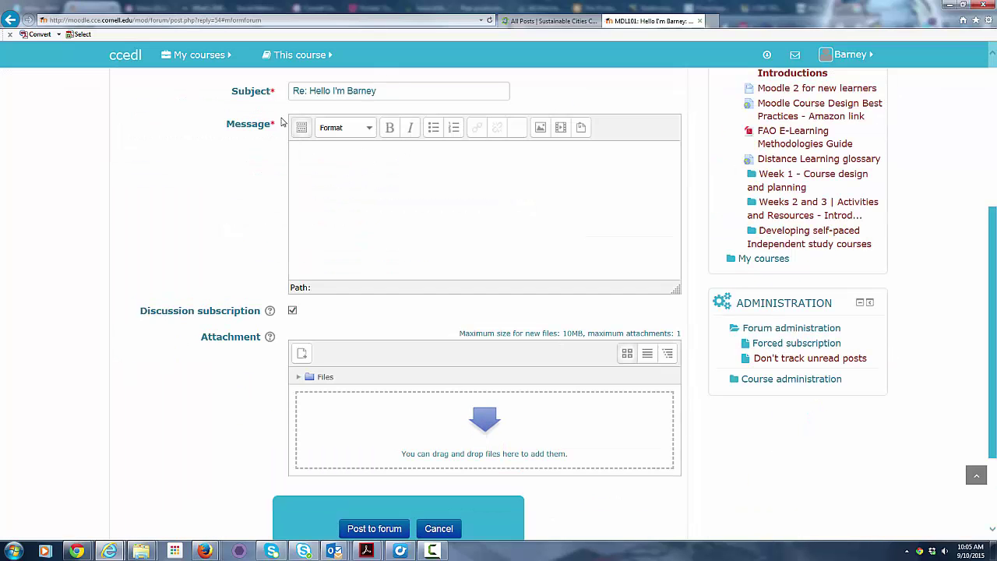
left_click(307, 154)
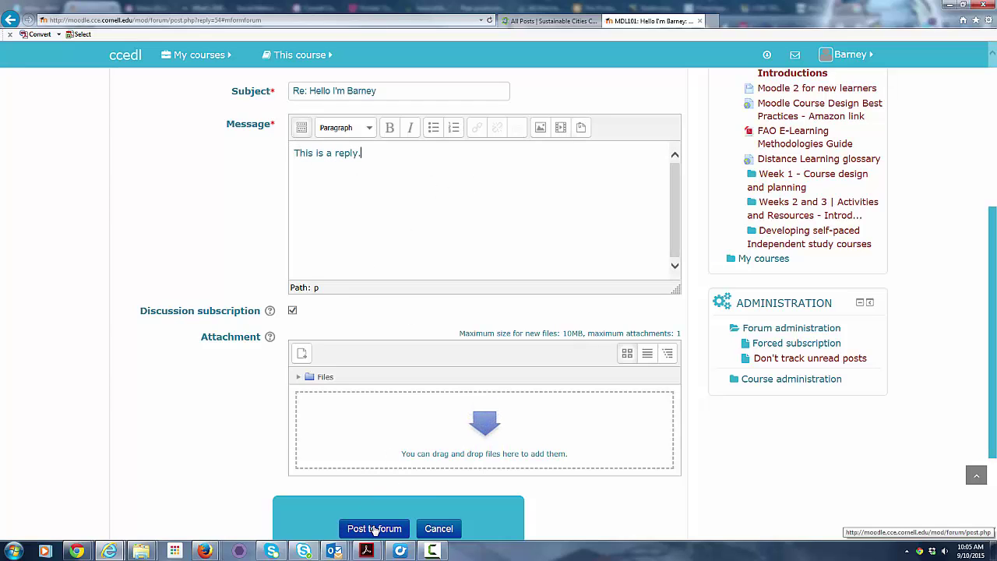
left_click(375, 529)
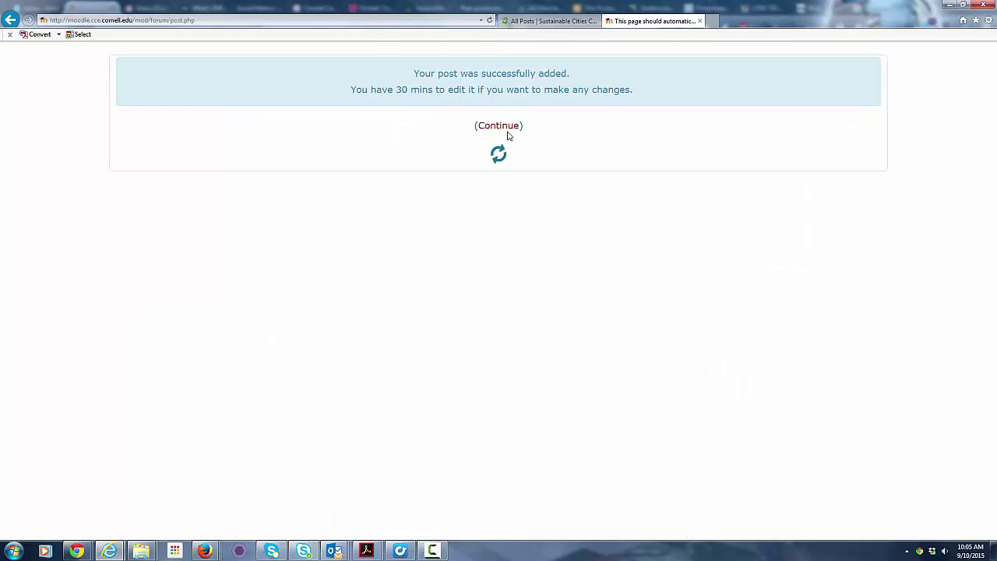
left_click(504, 131)
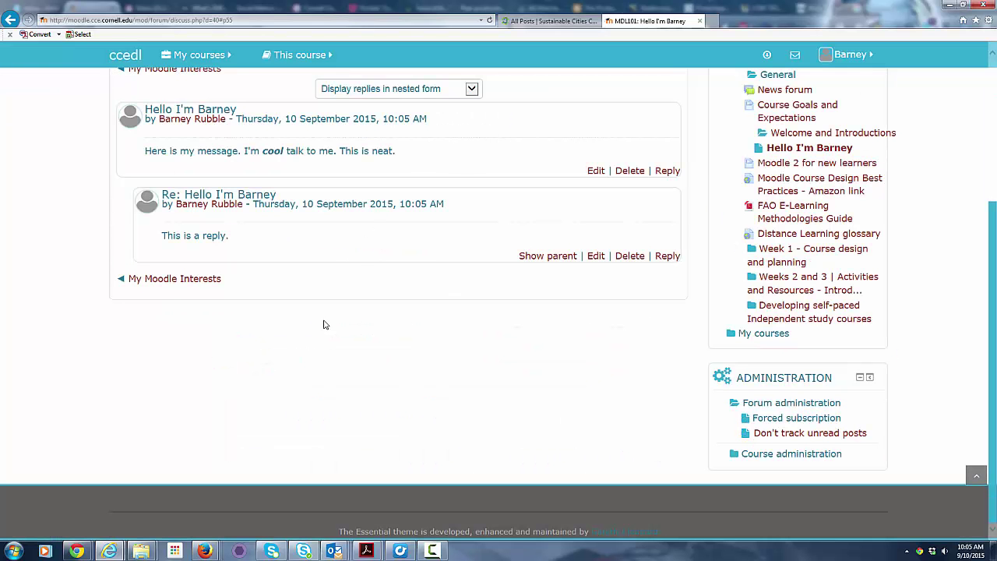
scroll(333, 321, "up", 1)
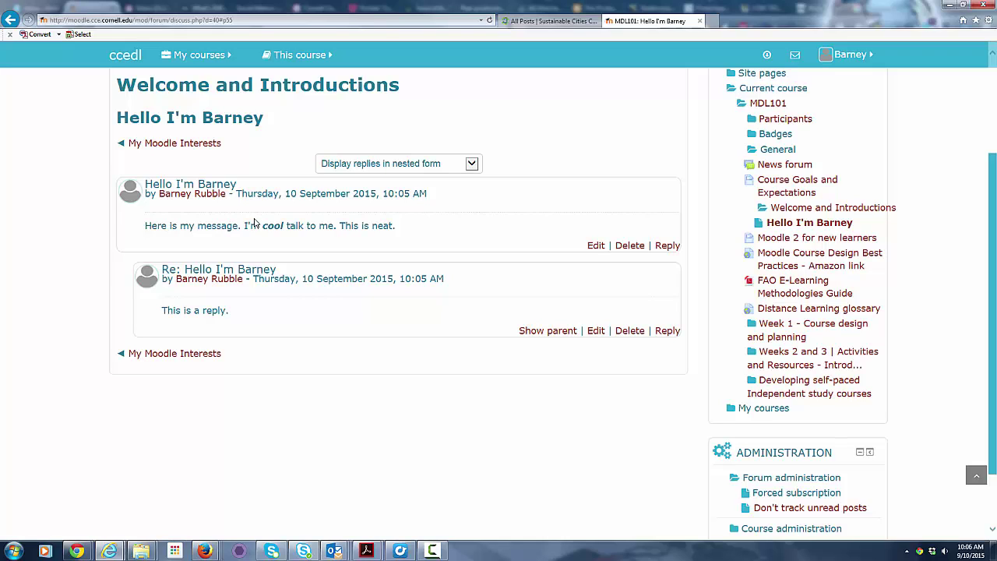
left_click(473, 165)
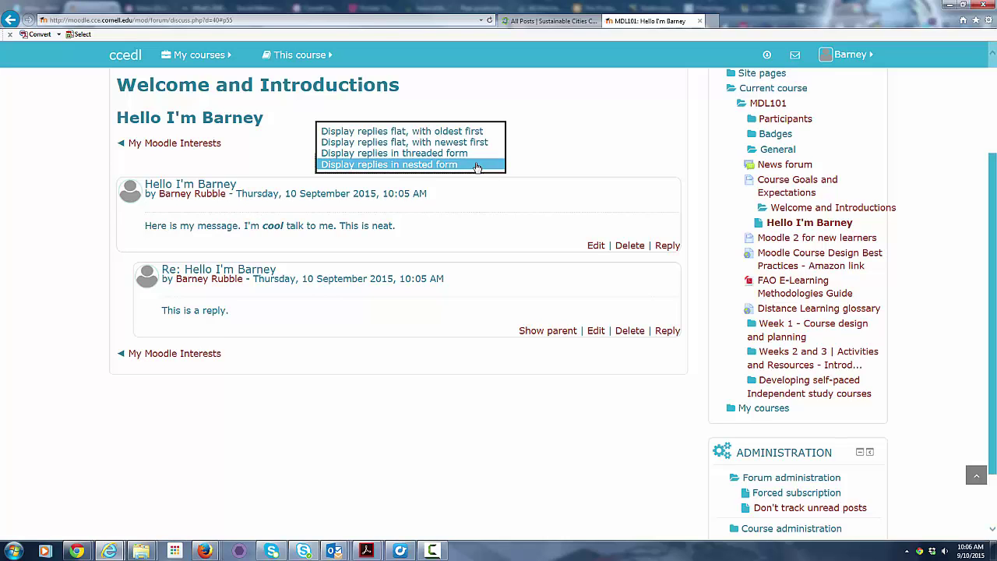
left_click(461, 153)
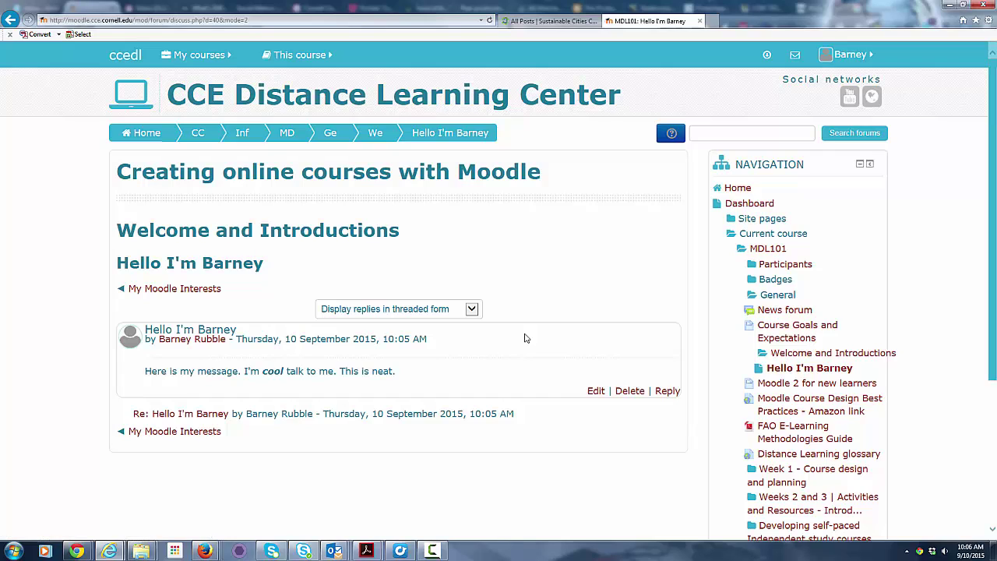
left_click(470, 309)
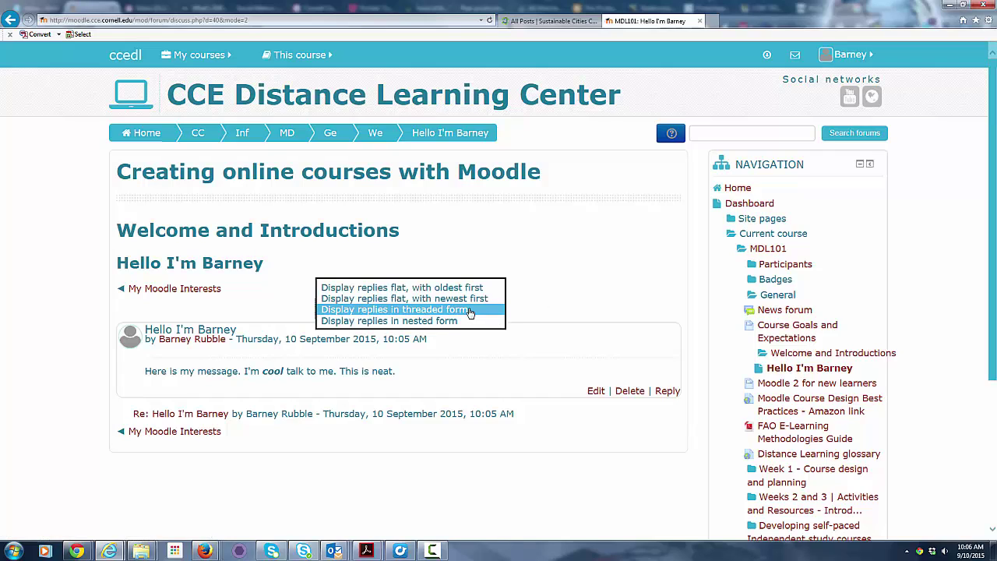
left_click(432, 321)
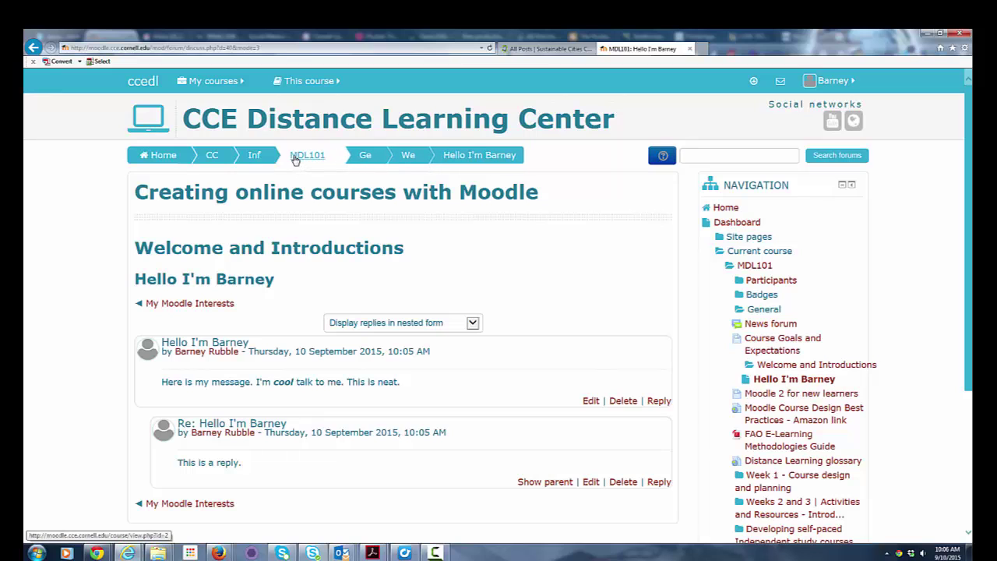
Go to the MDL101 course page and scroll to its recent activity listing both Hello I'm Barney posts
left_click(295, 158)
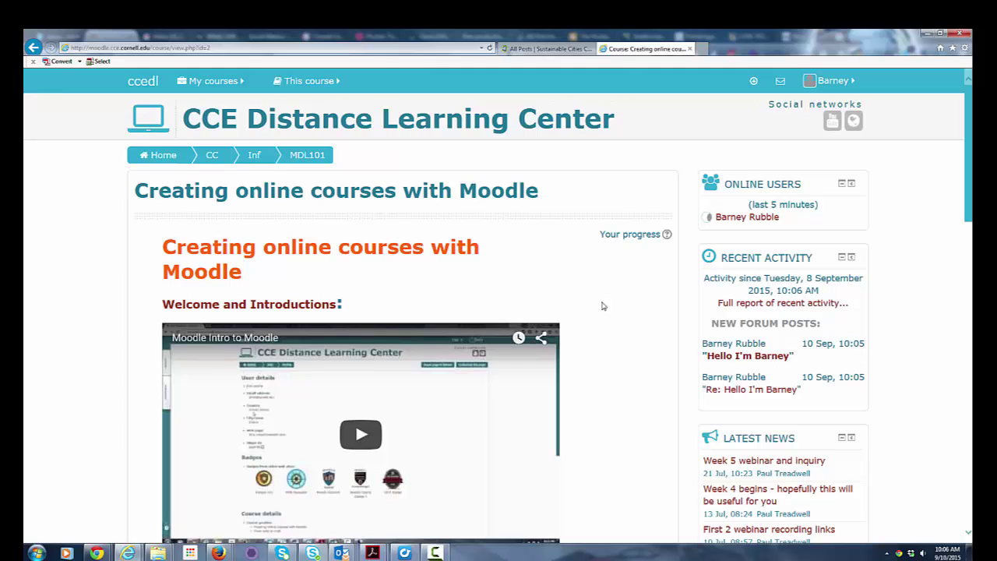
scroll(934, 268, "down", 10)
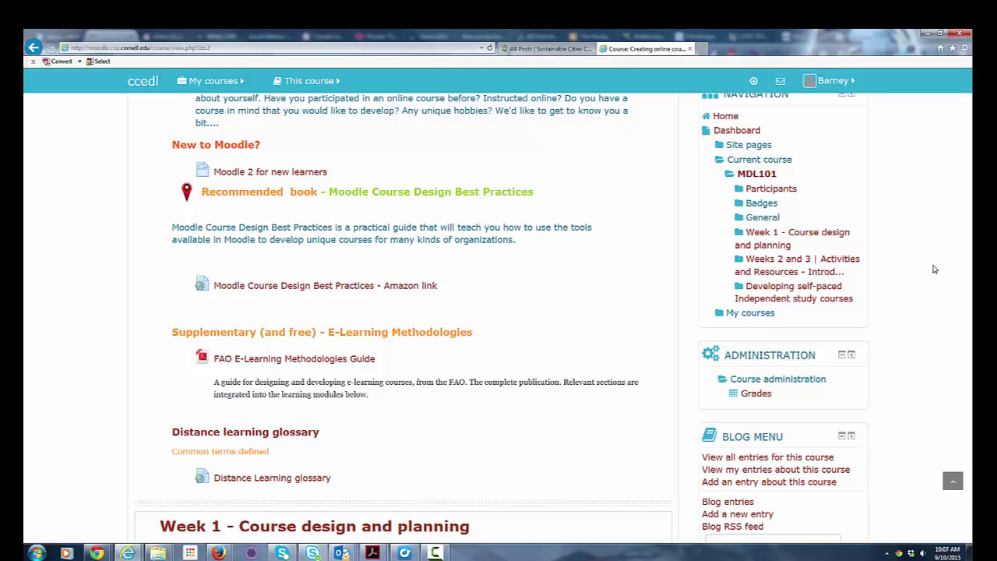
scroll(935, 269, "down", 5)
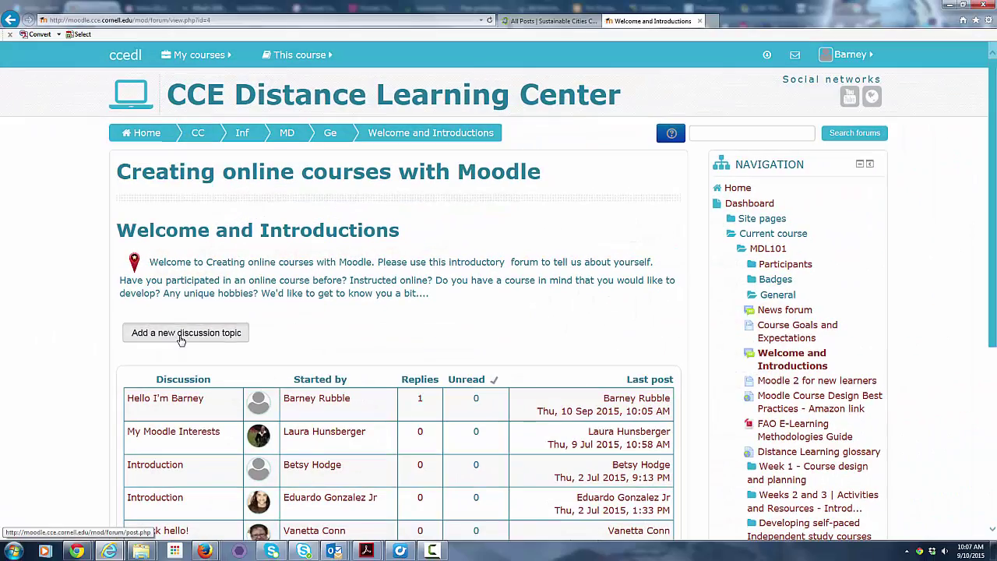
Start a new discussion topic in the forum and look over the post form
left_click(180, 335)
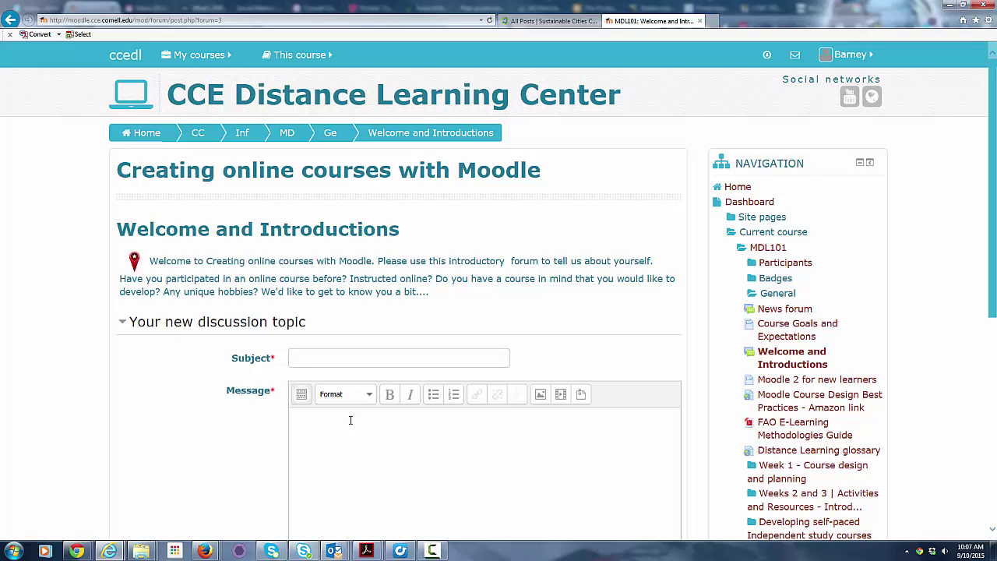
scroll(379, 421, "down", 3)
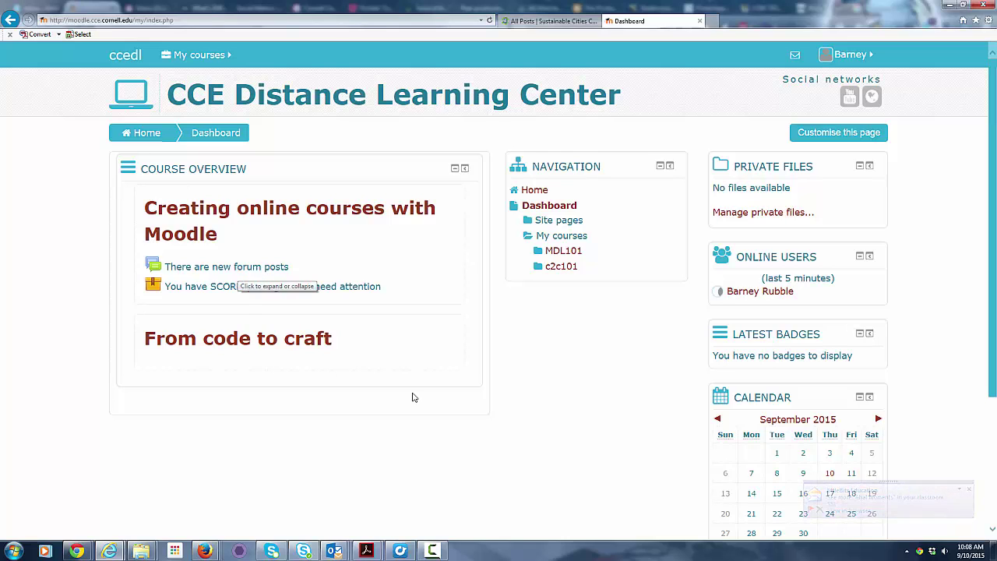
Check today's date in the Dashboard calendar, then return to the CCE Distance Learning Center home page
scroll(507, 361, "down", 3)
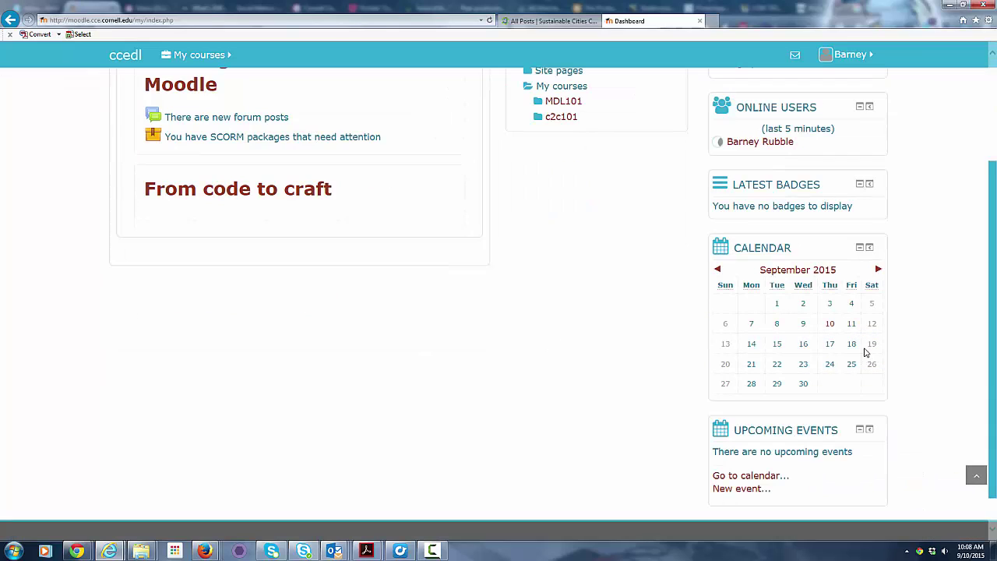
mouse_move(830, 327)
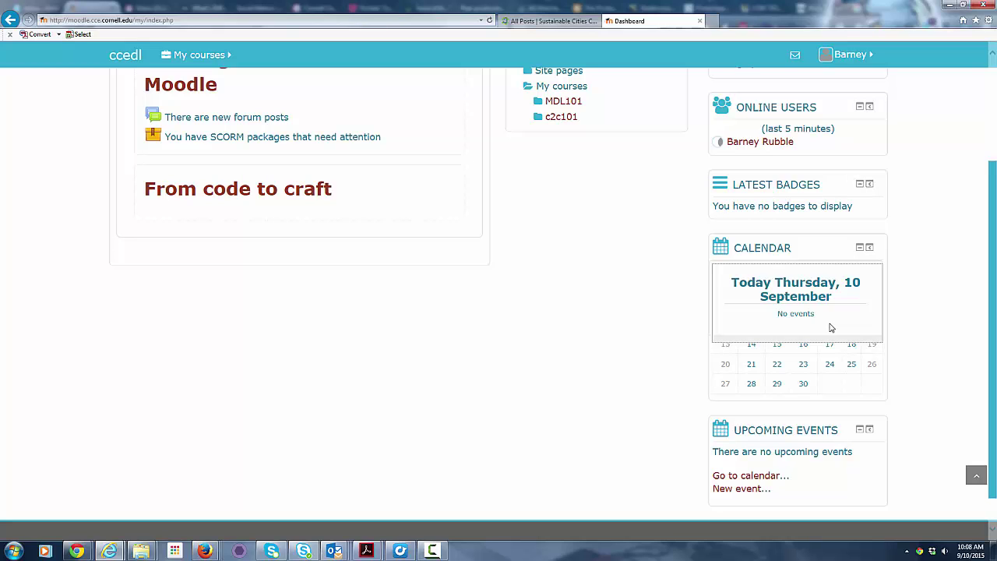
scroll(584, 352, "up", 3)
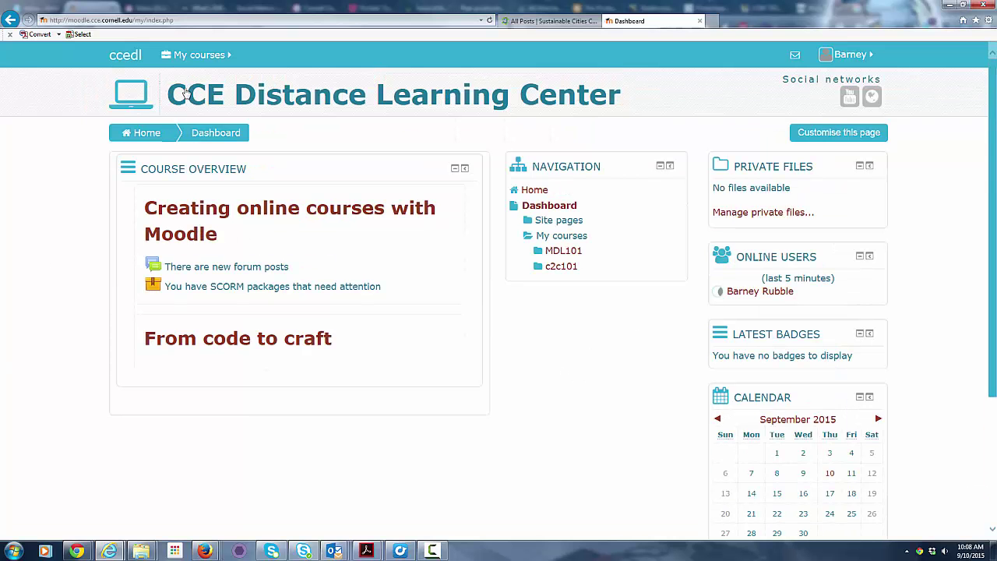
left_click(145, 133)
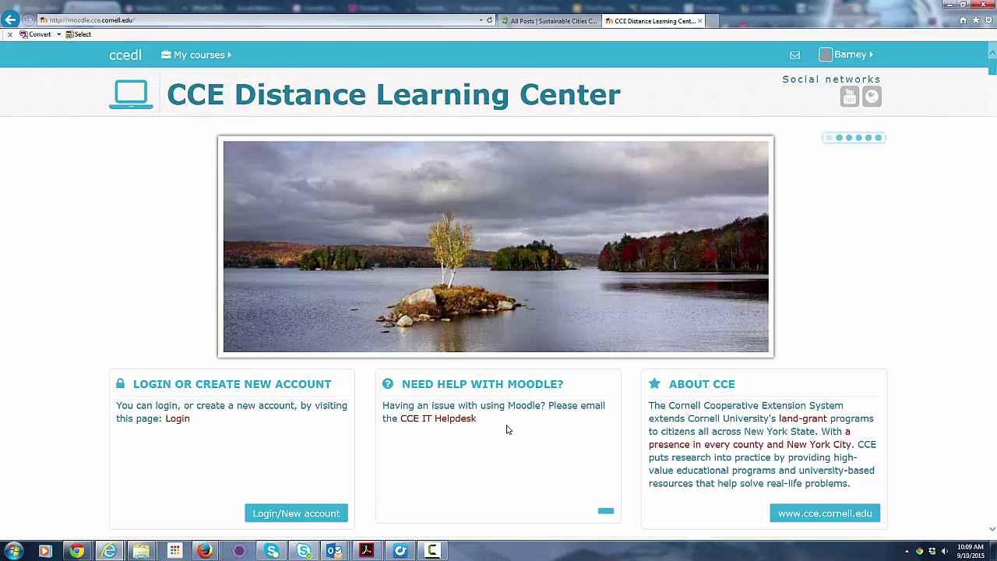
scroll(507, 428, "down", 1)
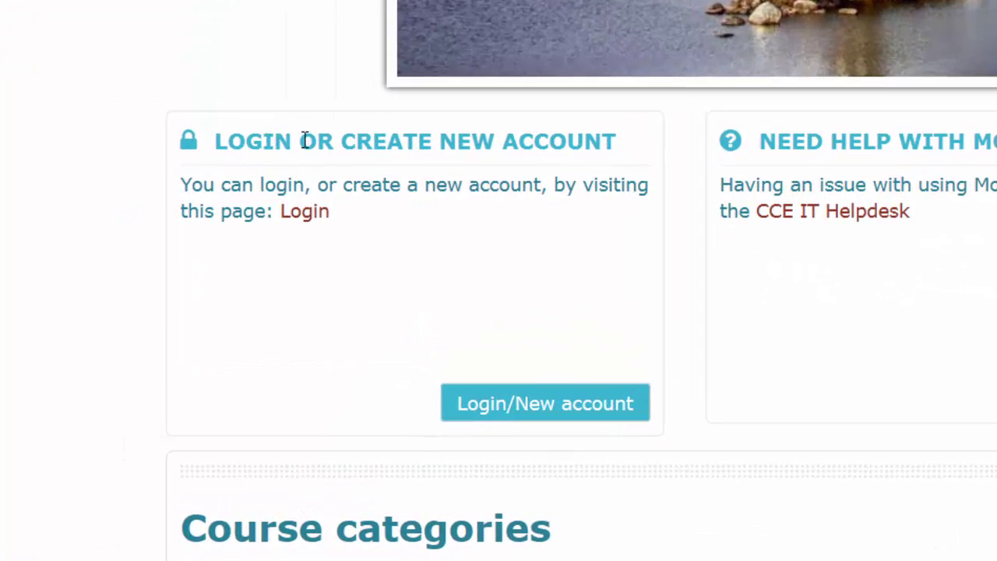